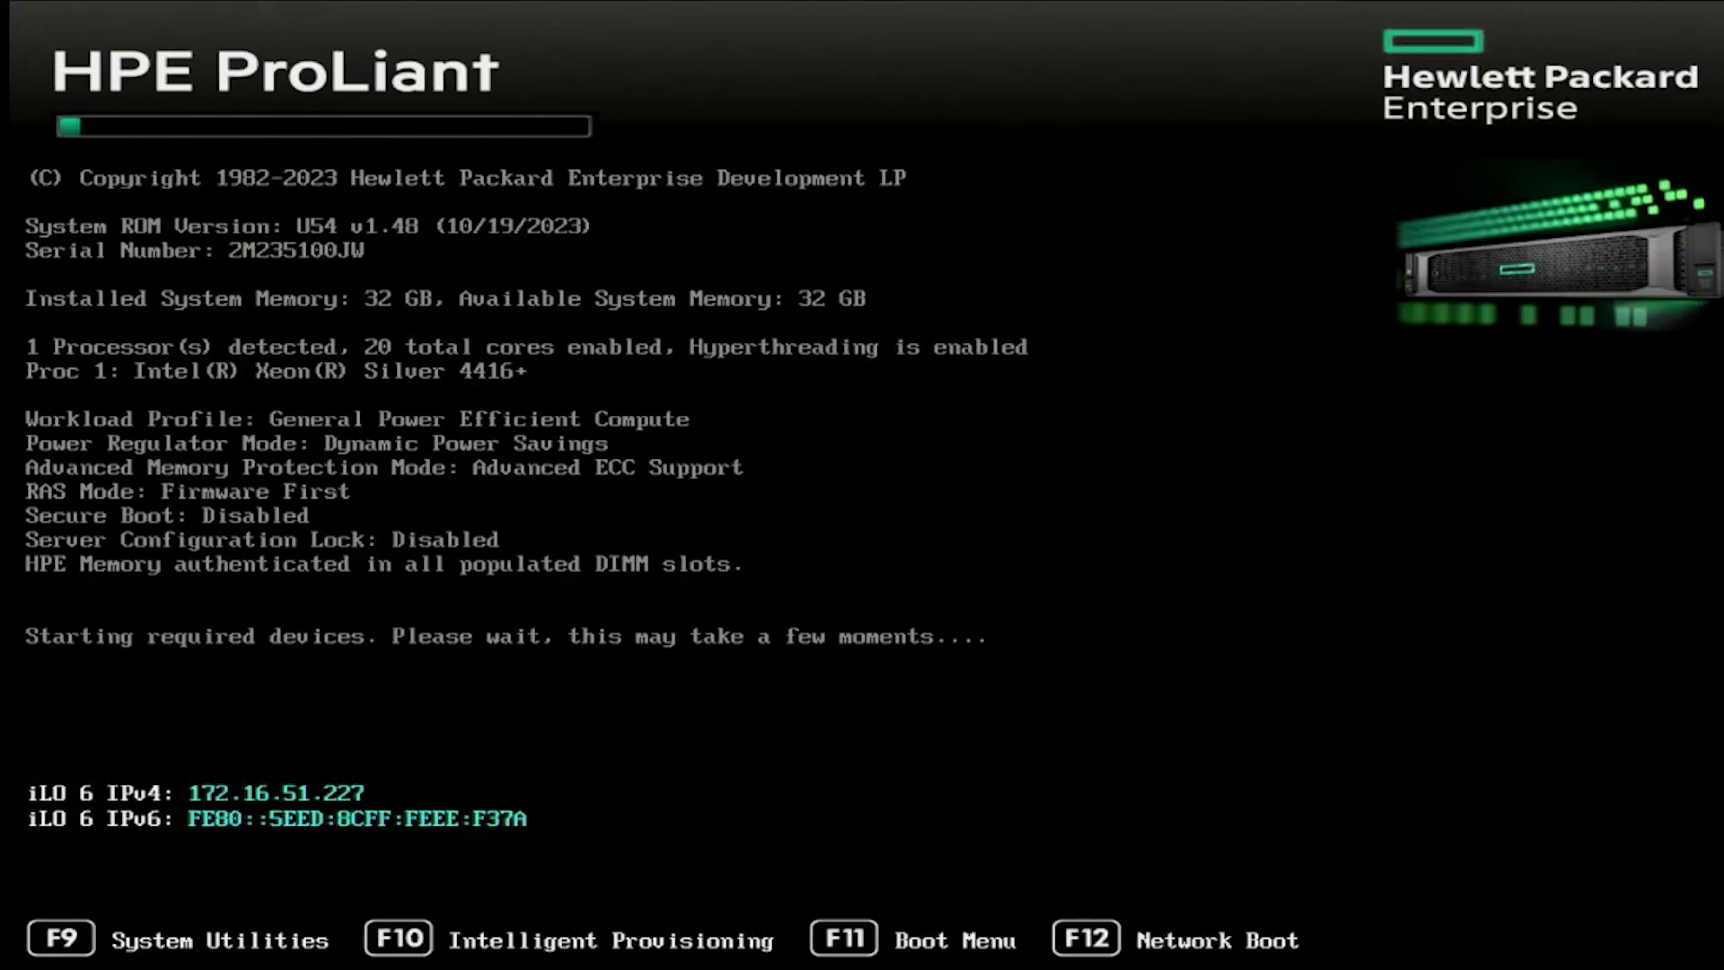
Enter System Utilities with F9 and go to System Configuration > iLO 6 Configuration Utility > Network Options.
{"action": "key", "text": "F9"}
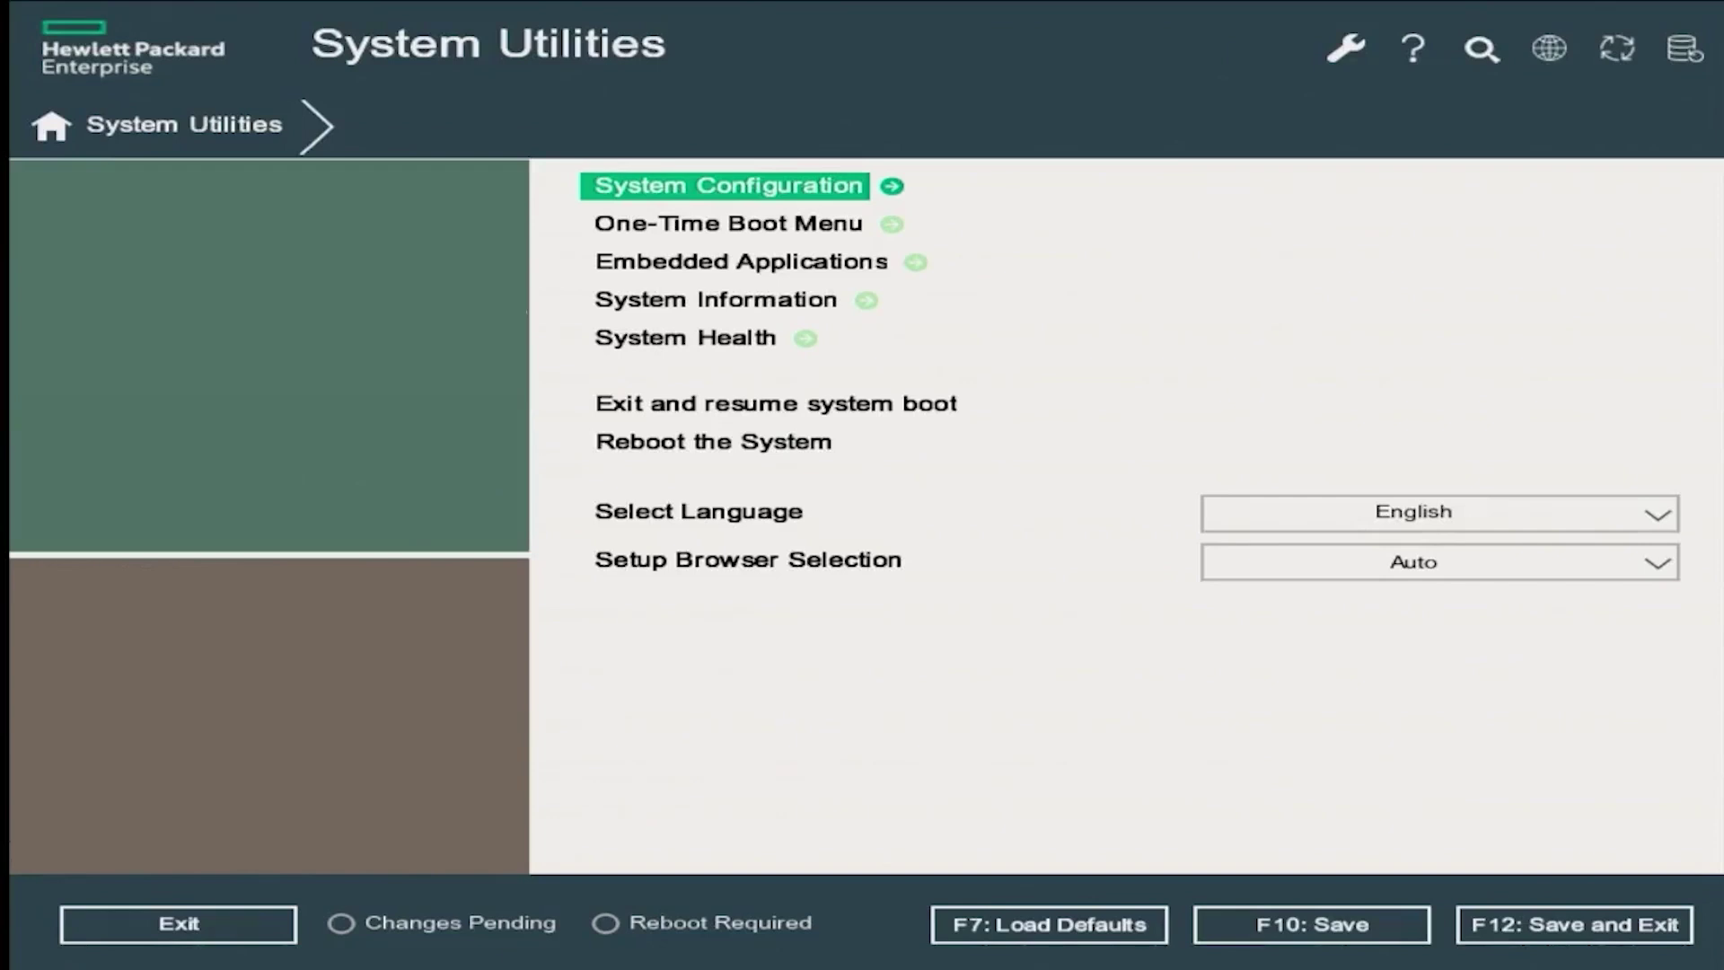
{"action": "key", "text": "Return"}
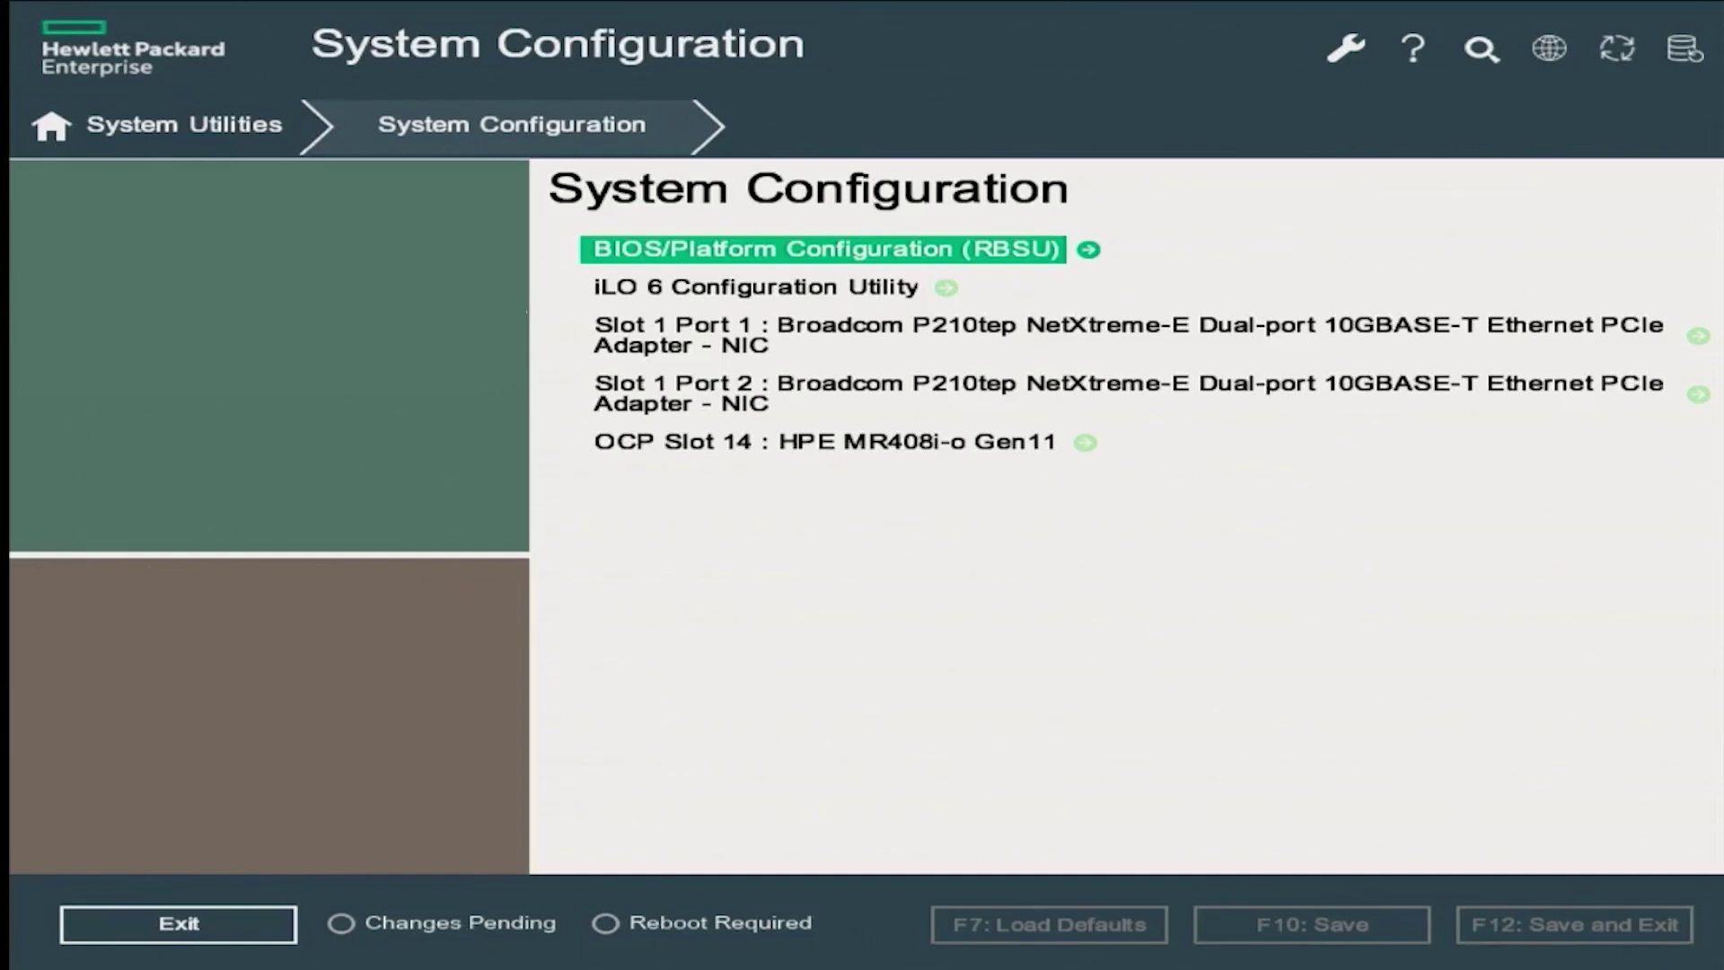
{"action": "key", "text": "Down"}
{"action": "key", "text": "Return"}
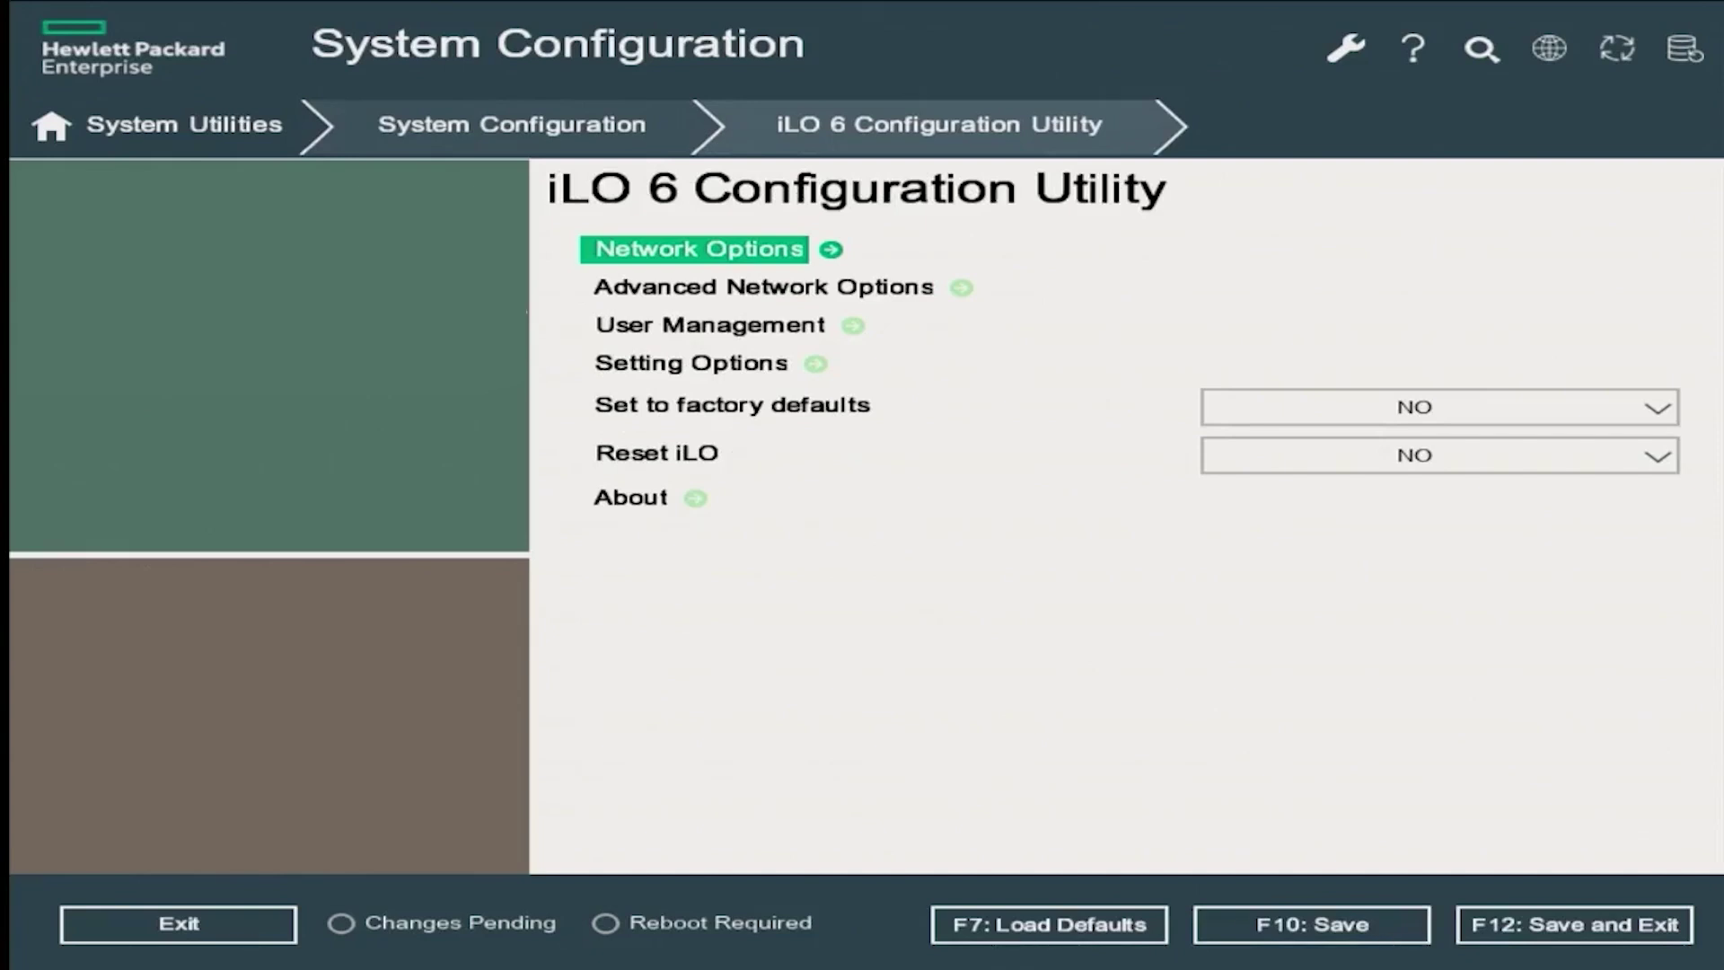
{"action": "key", "text": "Return"}
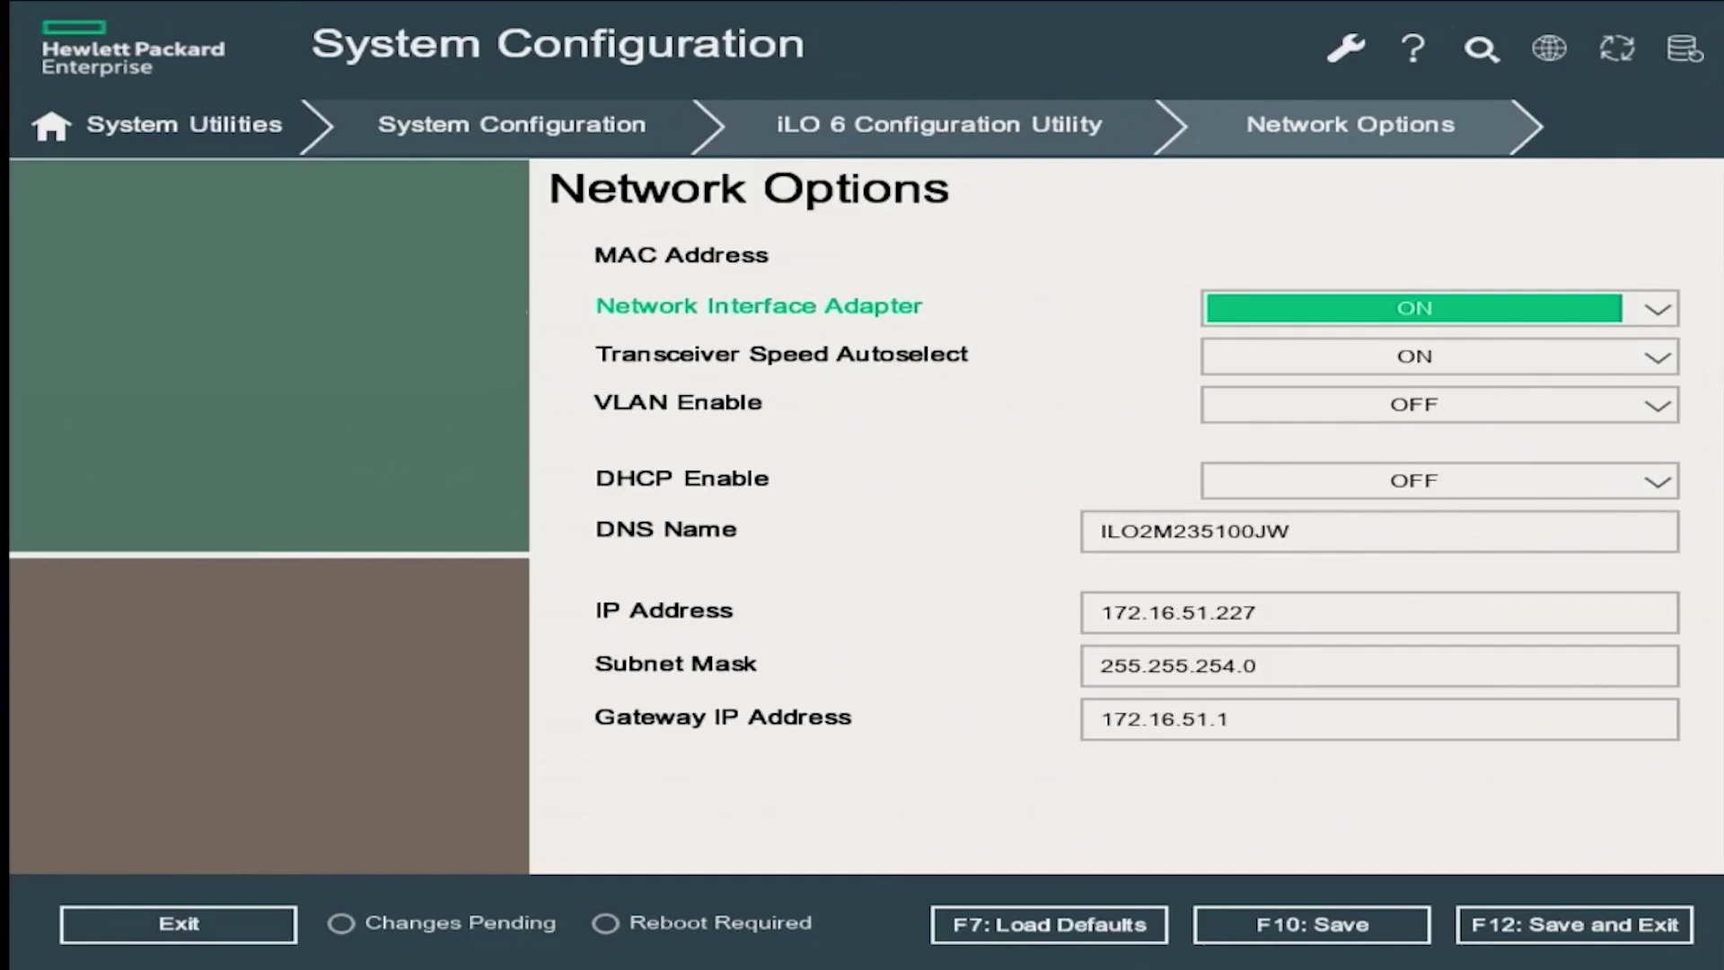
Set DHCP Enable to ON and choose Save and Exit.
{"action": "key", "text": "Down"}
{"action": "key", "text": "Down"}
{"action": "key", "text": "Down"}
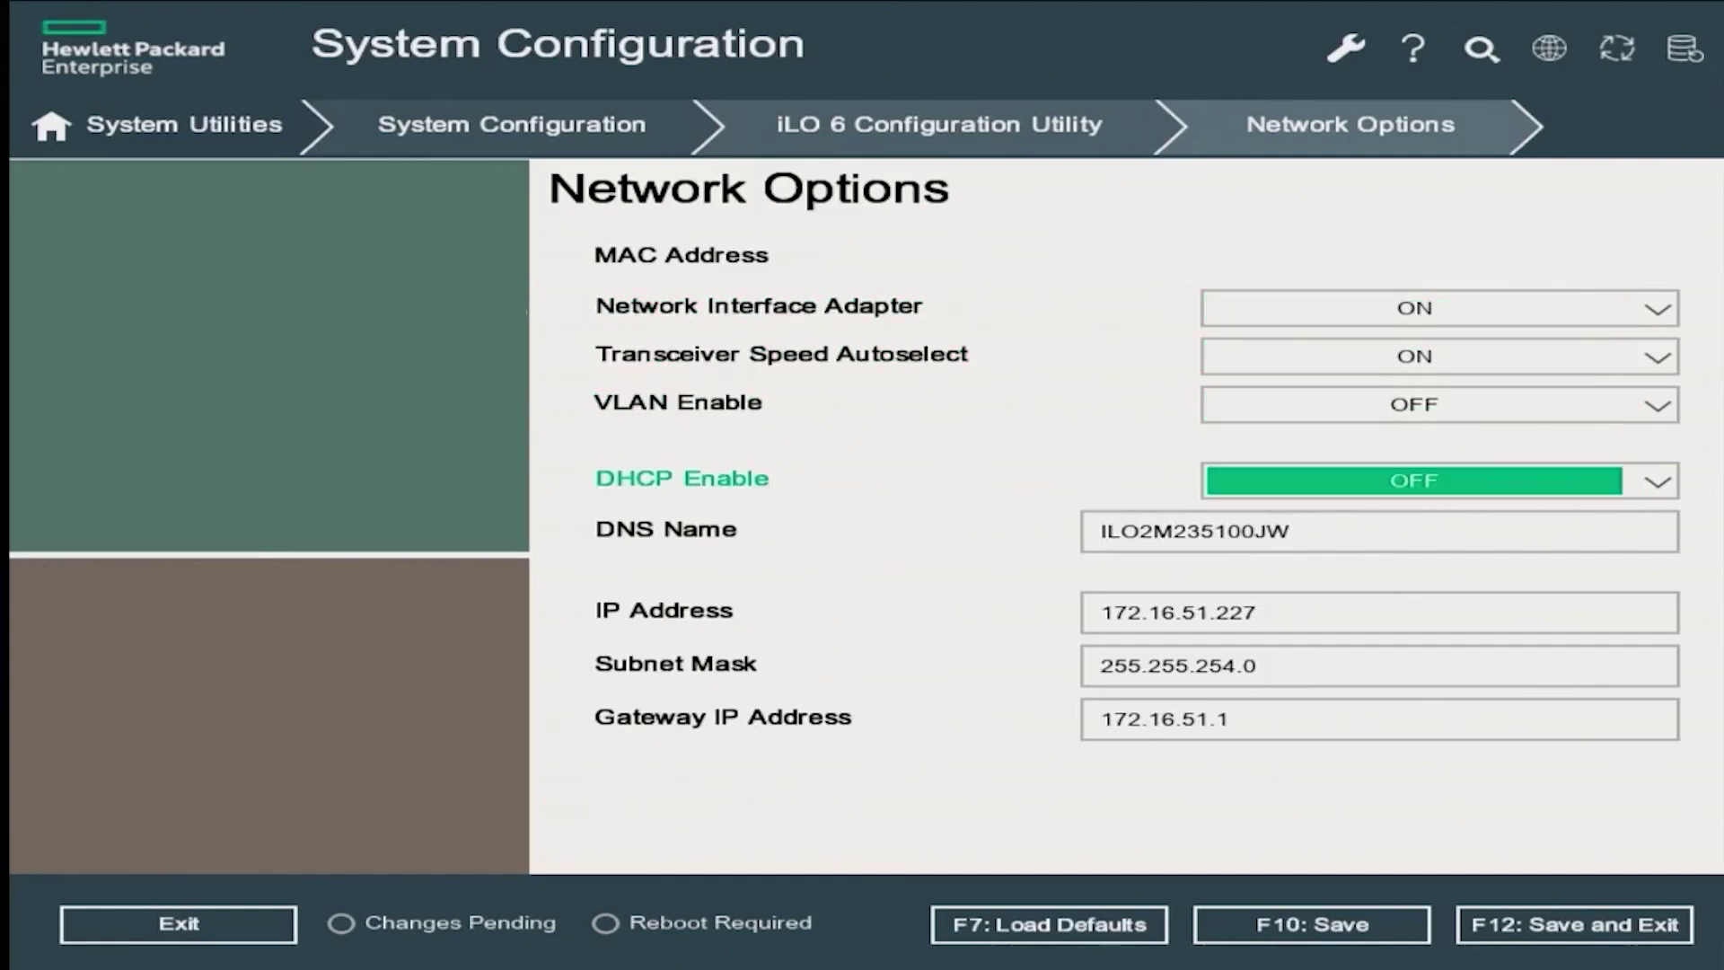
{"action": "key", "text": "Return"}
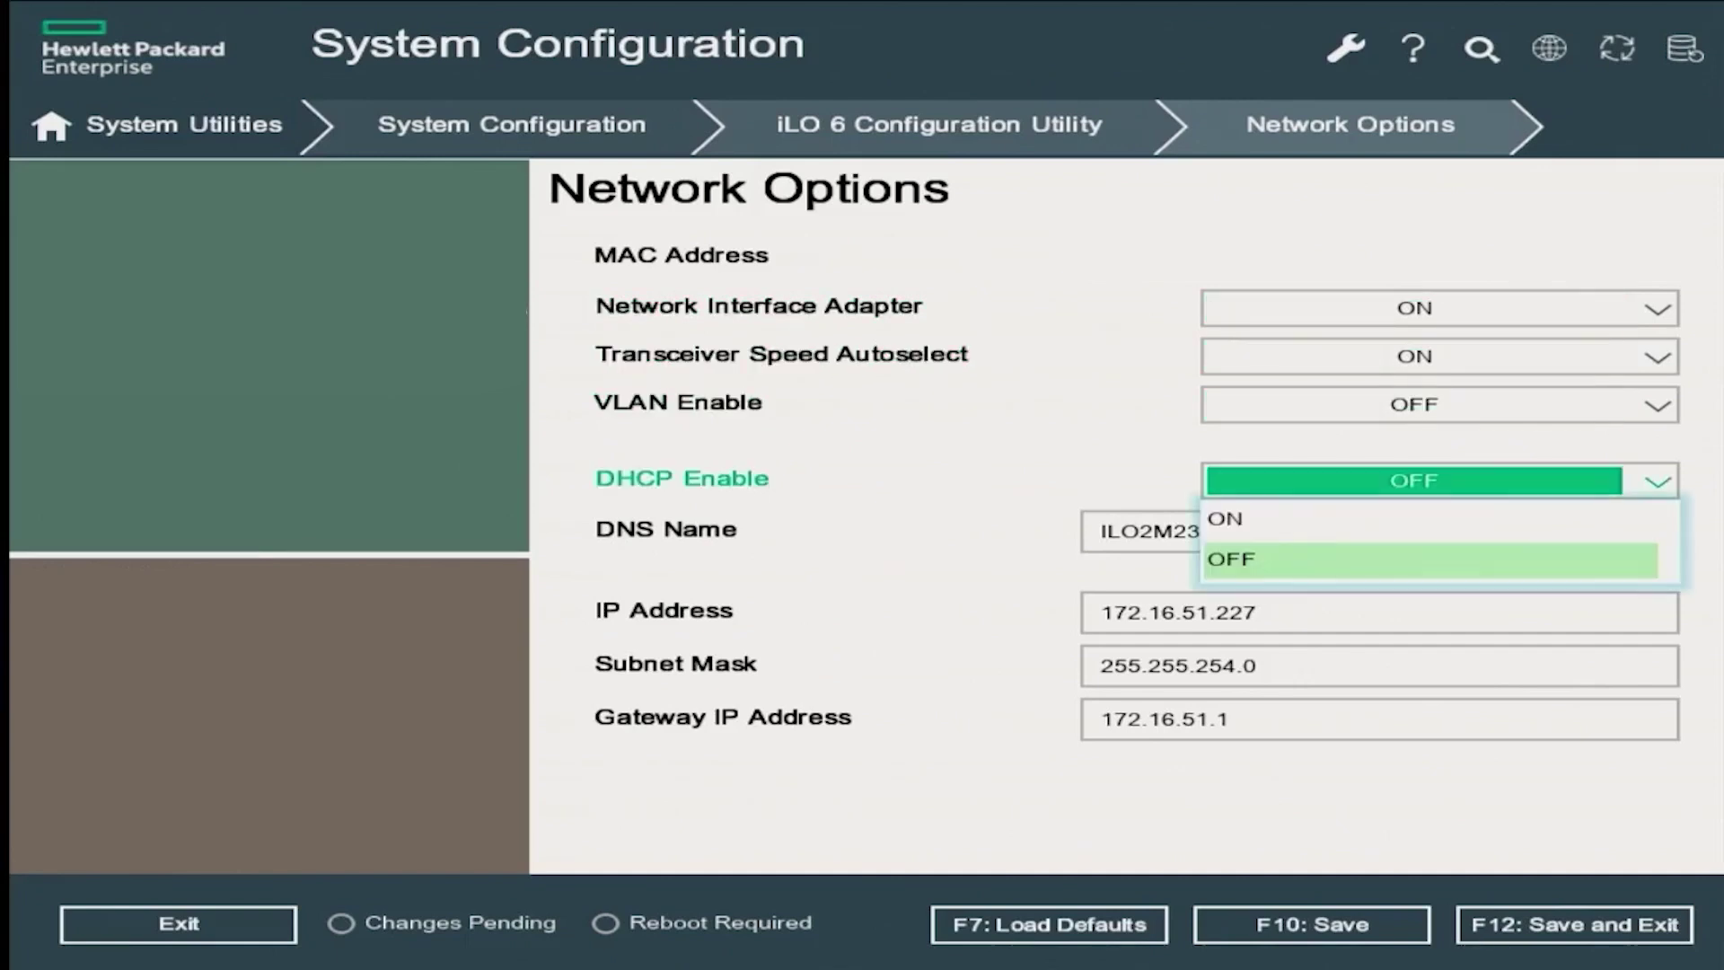
{"action": "key", "text": "Up"}
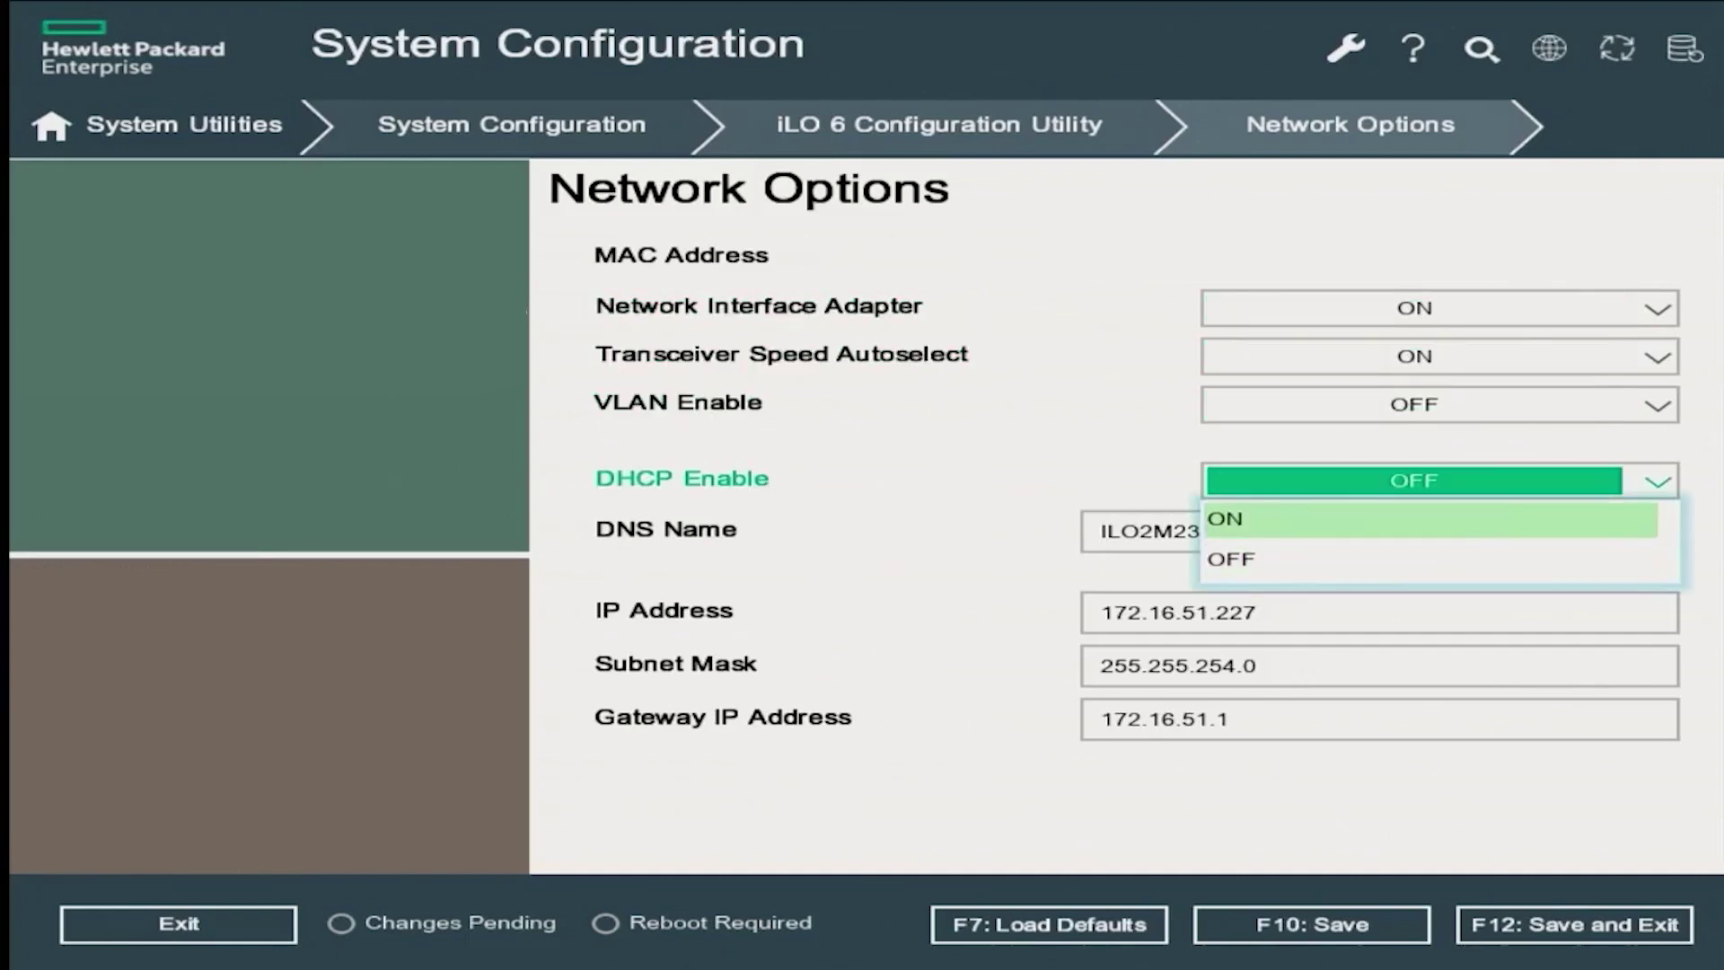
{"action": "key", "text": "Return"}
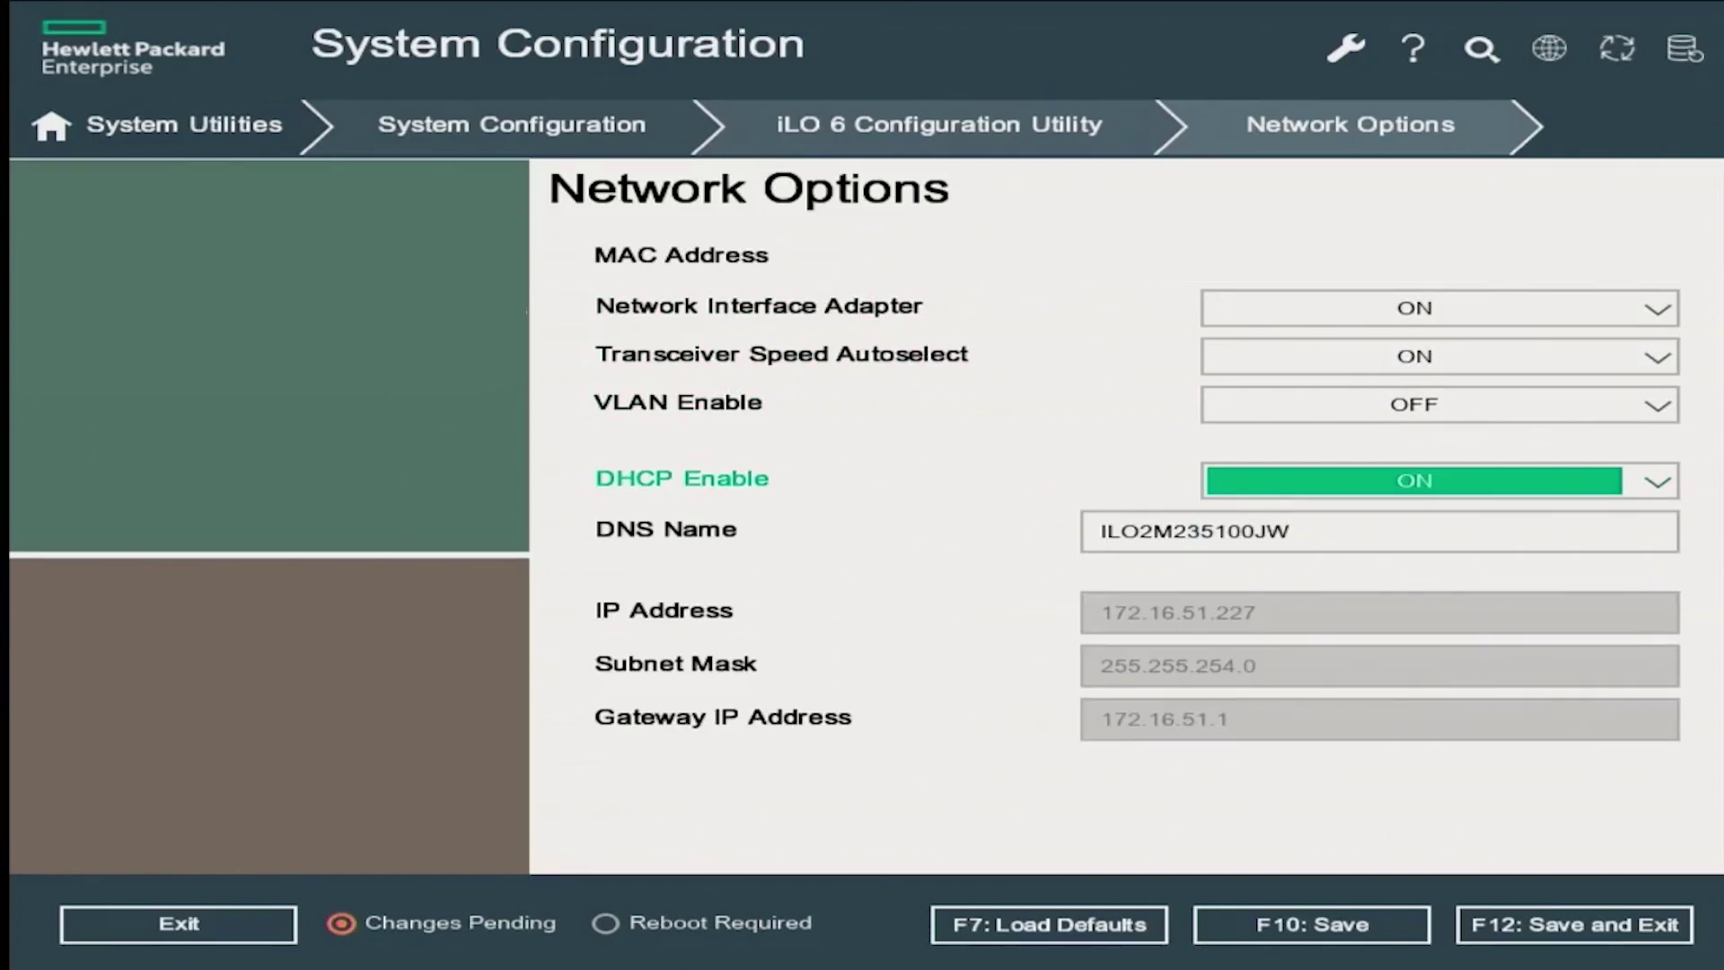
{"action": "key", "text": "F12"}
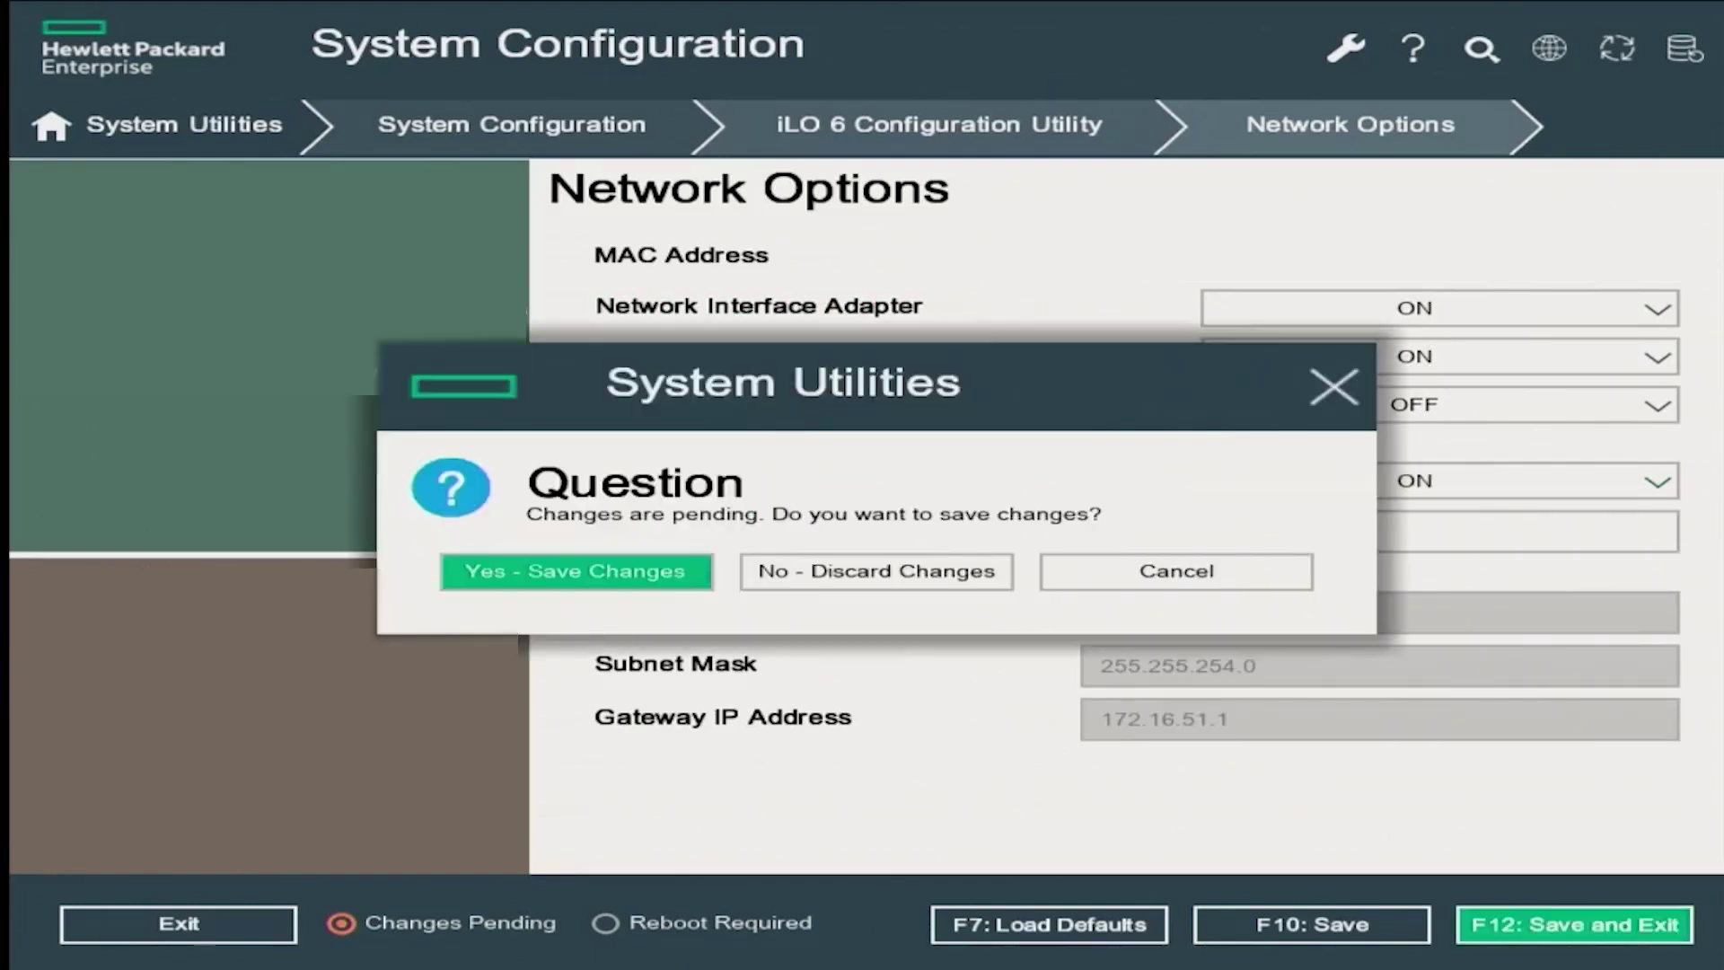
Confirm Yes - Save Changes and acknowledge the iLO reset warning.
{"action": "key", "text": "Return"}
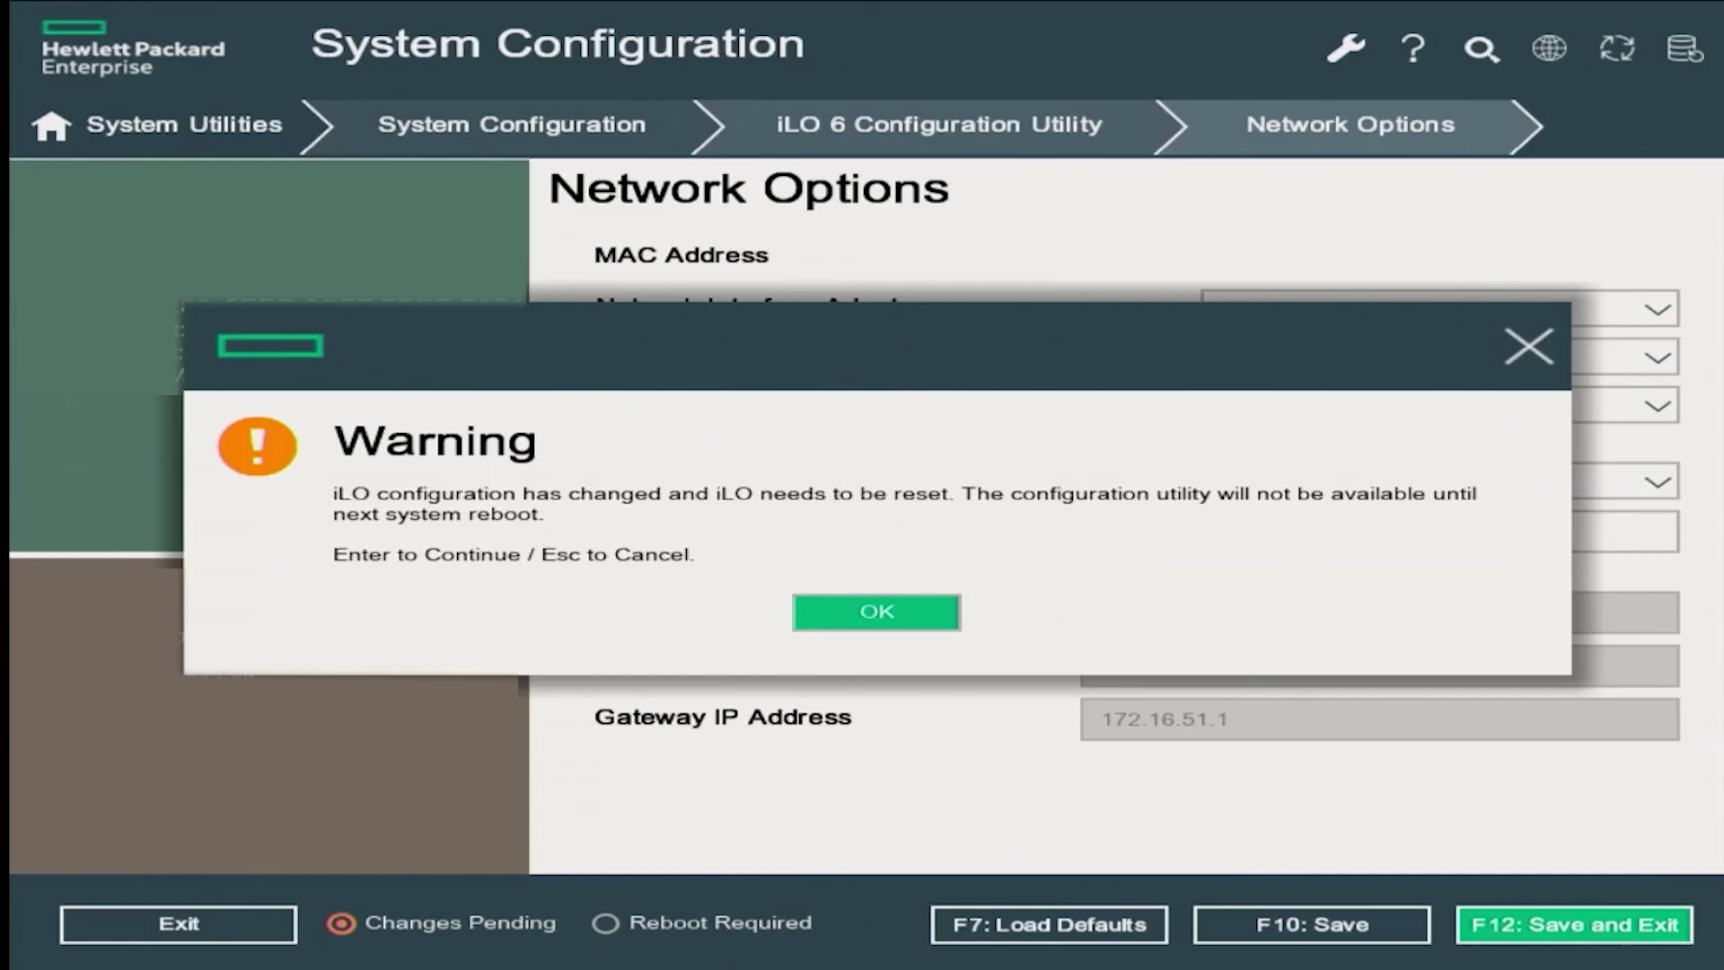
{"action": "key", "text": "Return"}
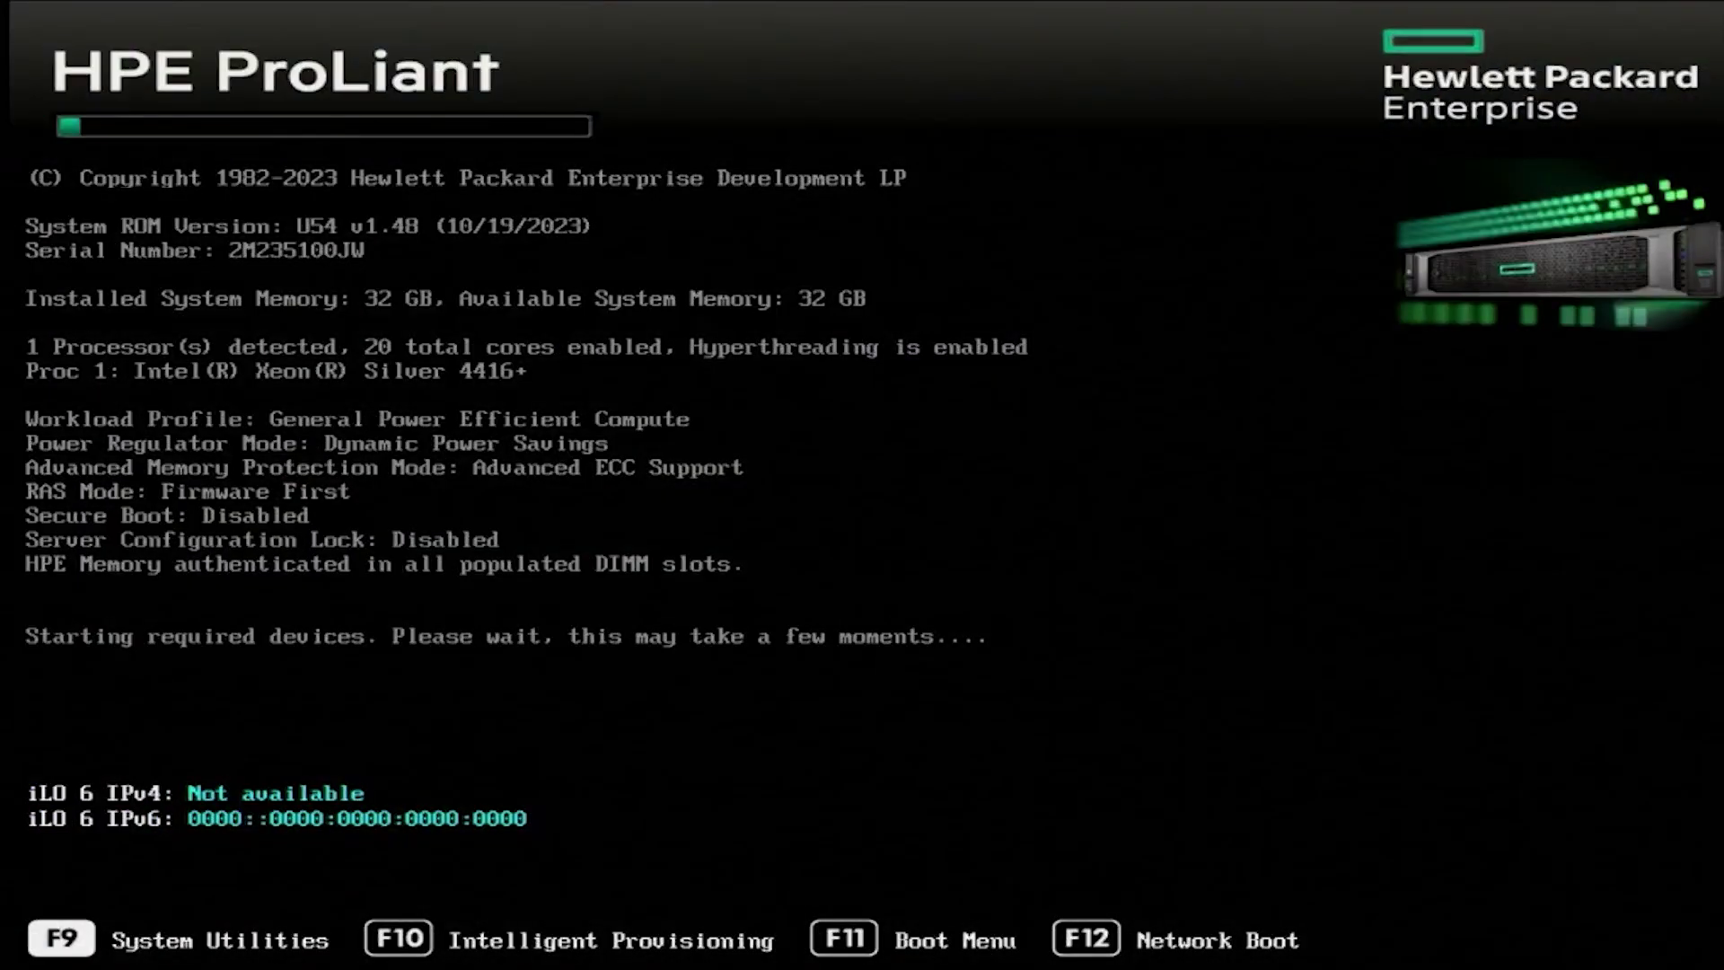
Reopen System Utilities at iLO 6 Configuration Utility > Network Options, which shows DHCP ON and 0.0.0.0 addresses.
{"action": "key", "text": "F9"}
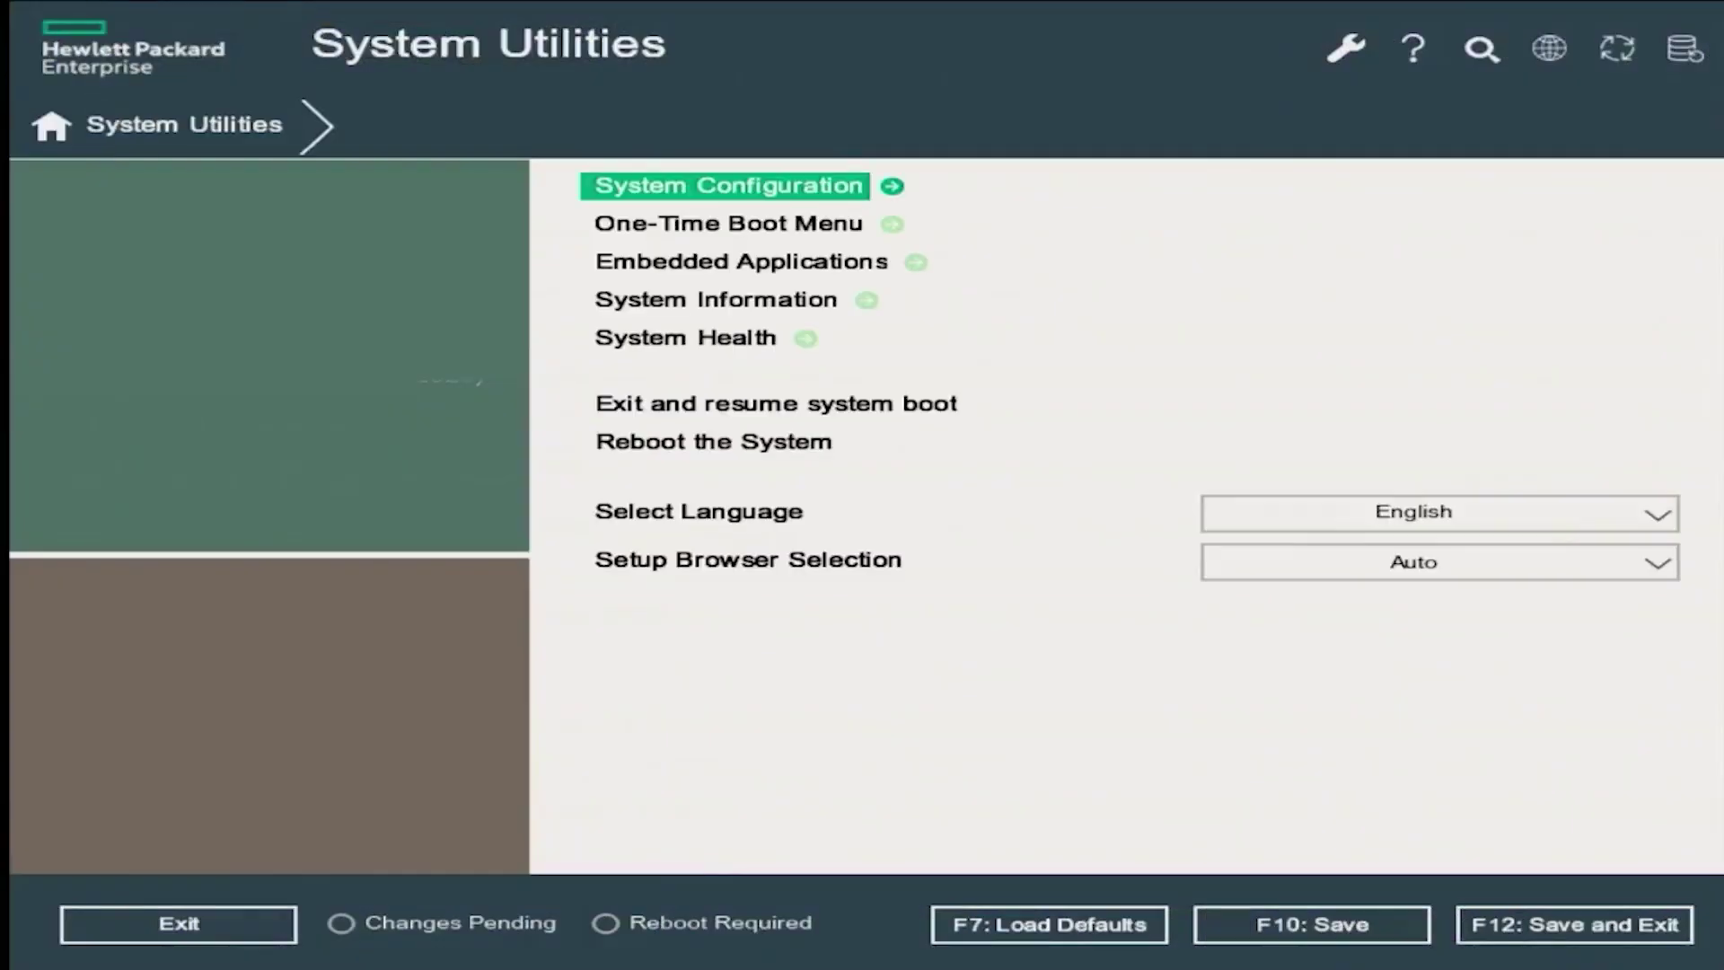
{"action": "key", "text": "Return"}
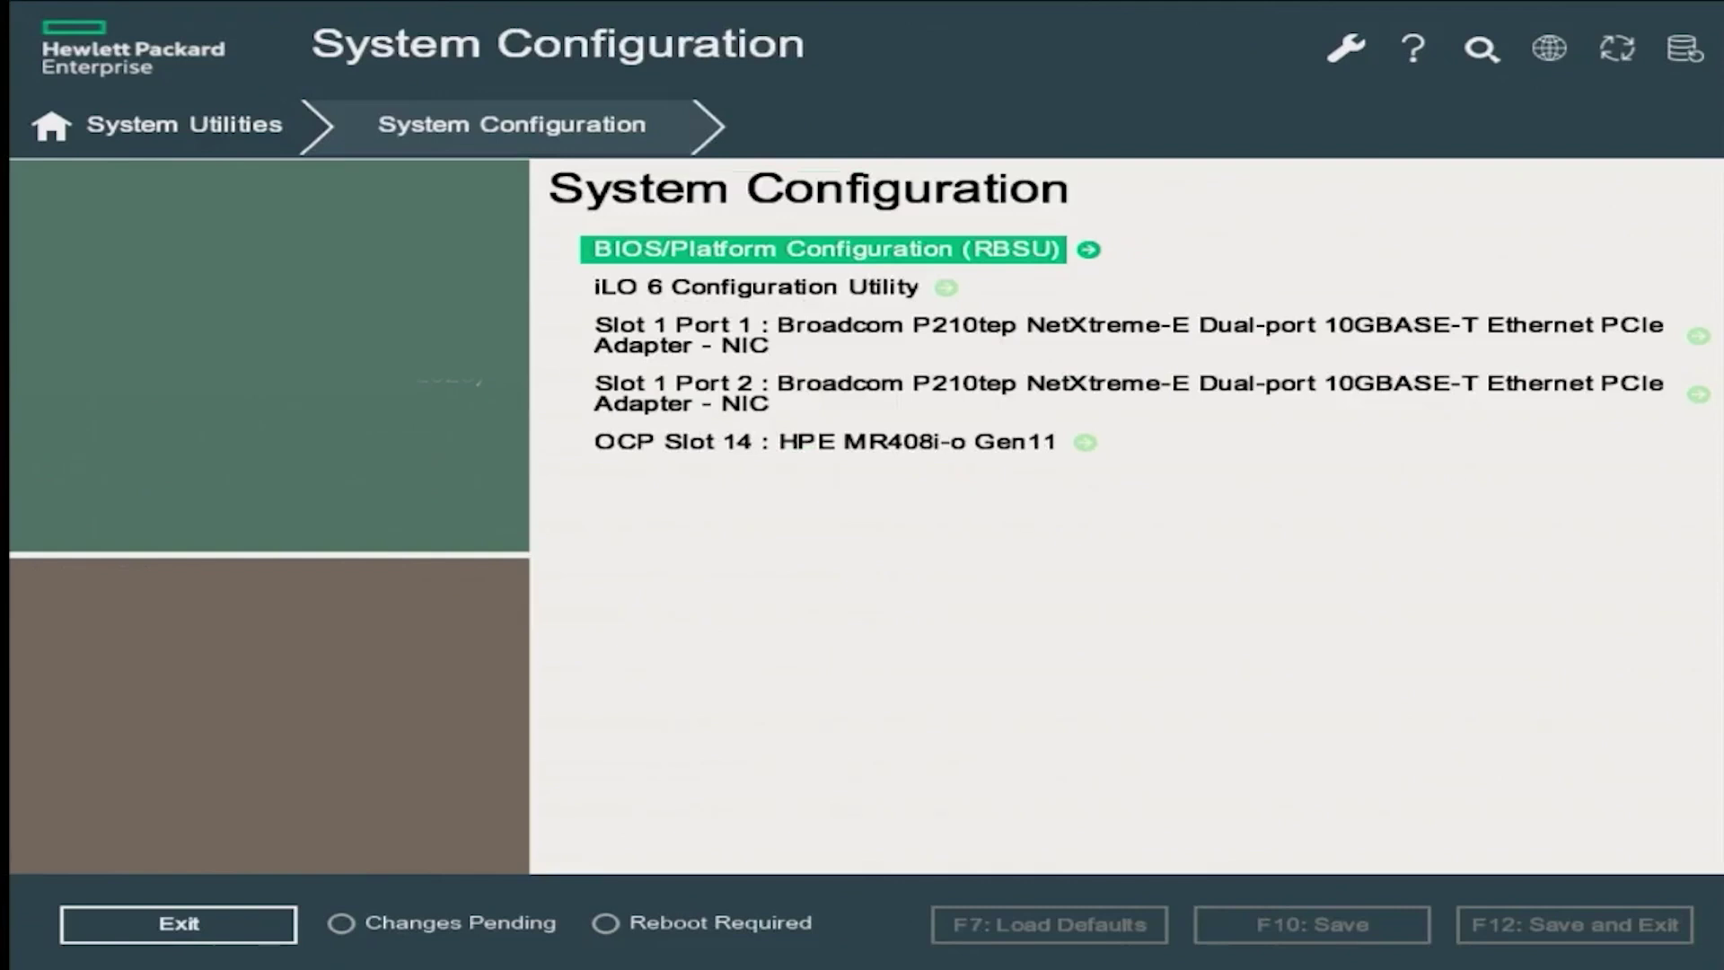
{"action": "key", "text": "Down"}
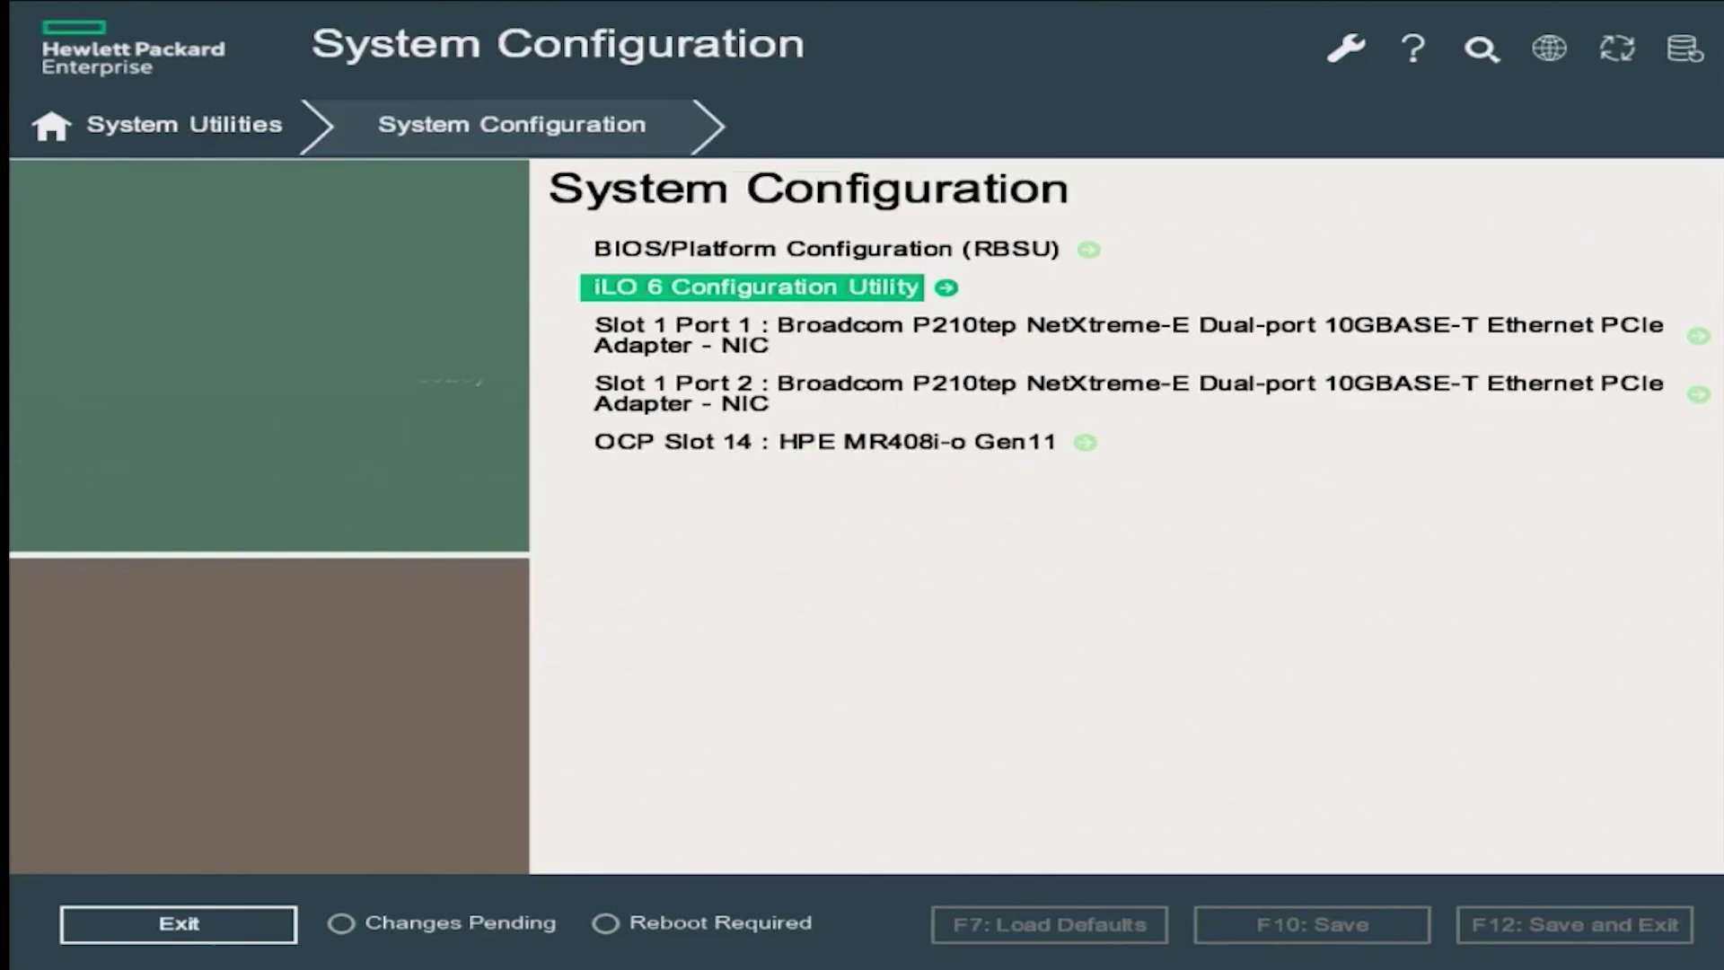
{"action": "key", "text": "Return"}
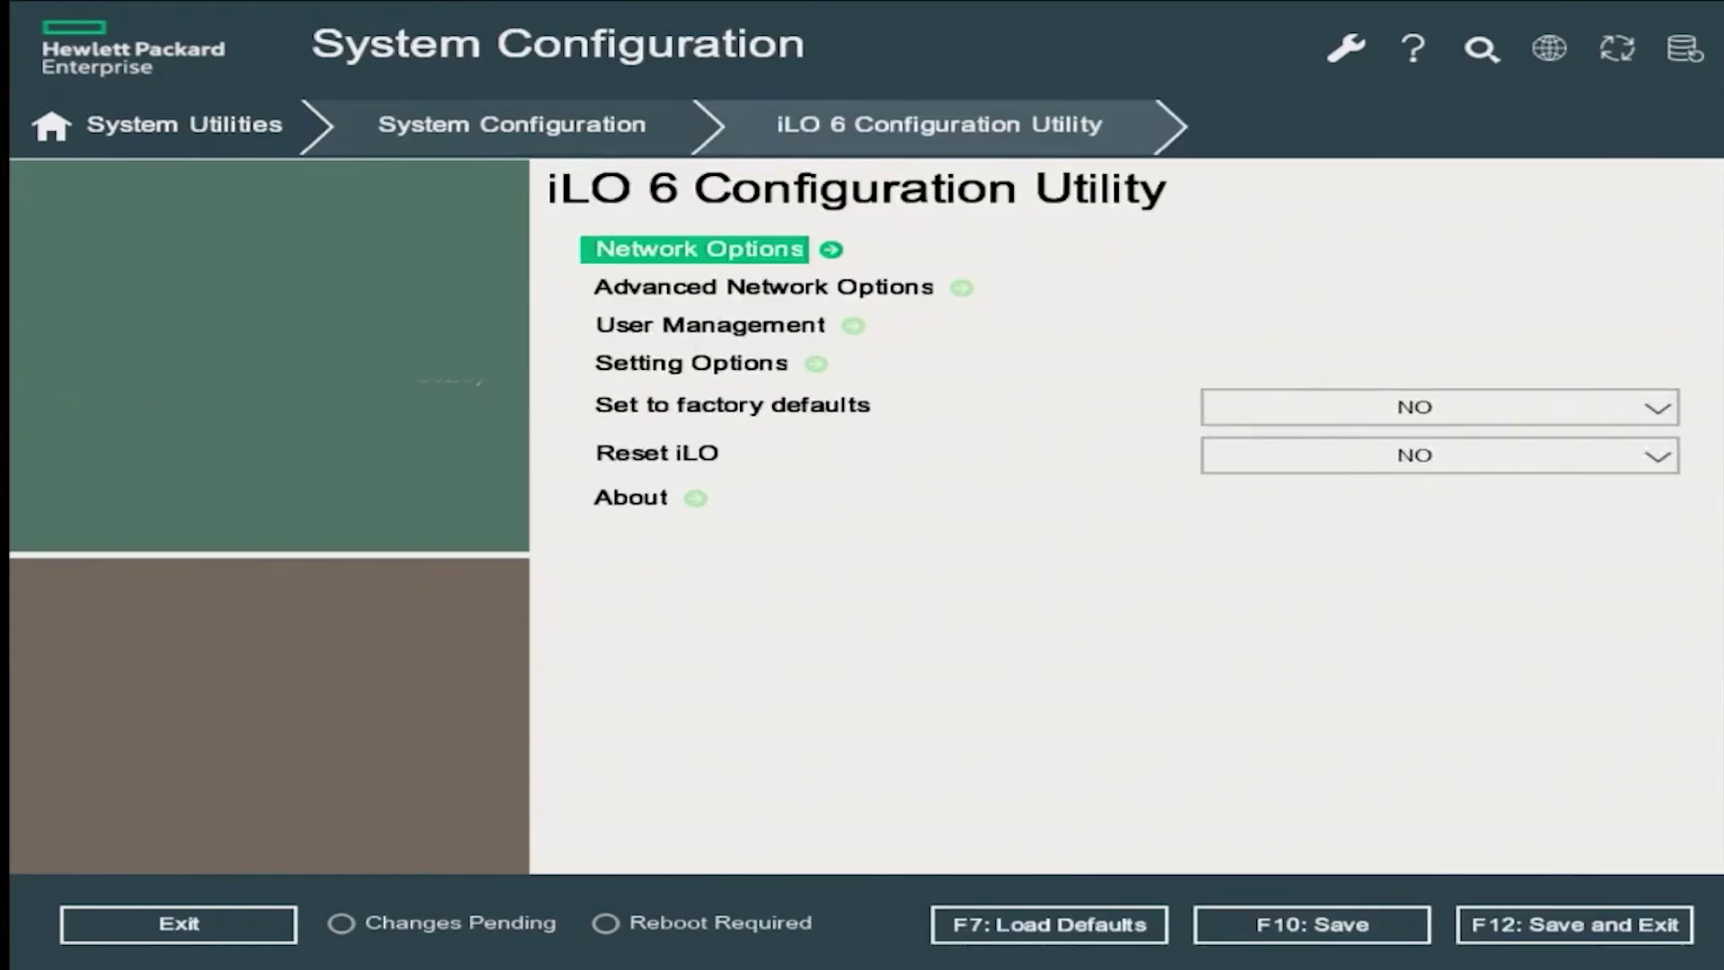
{"action": "key", "text": "Return"}
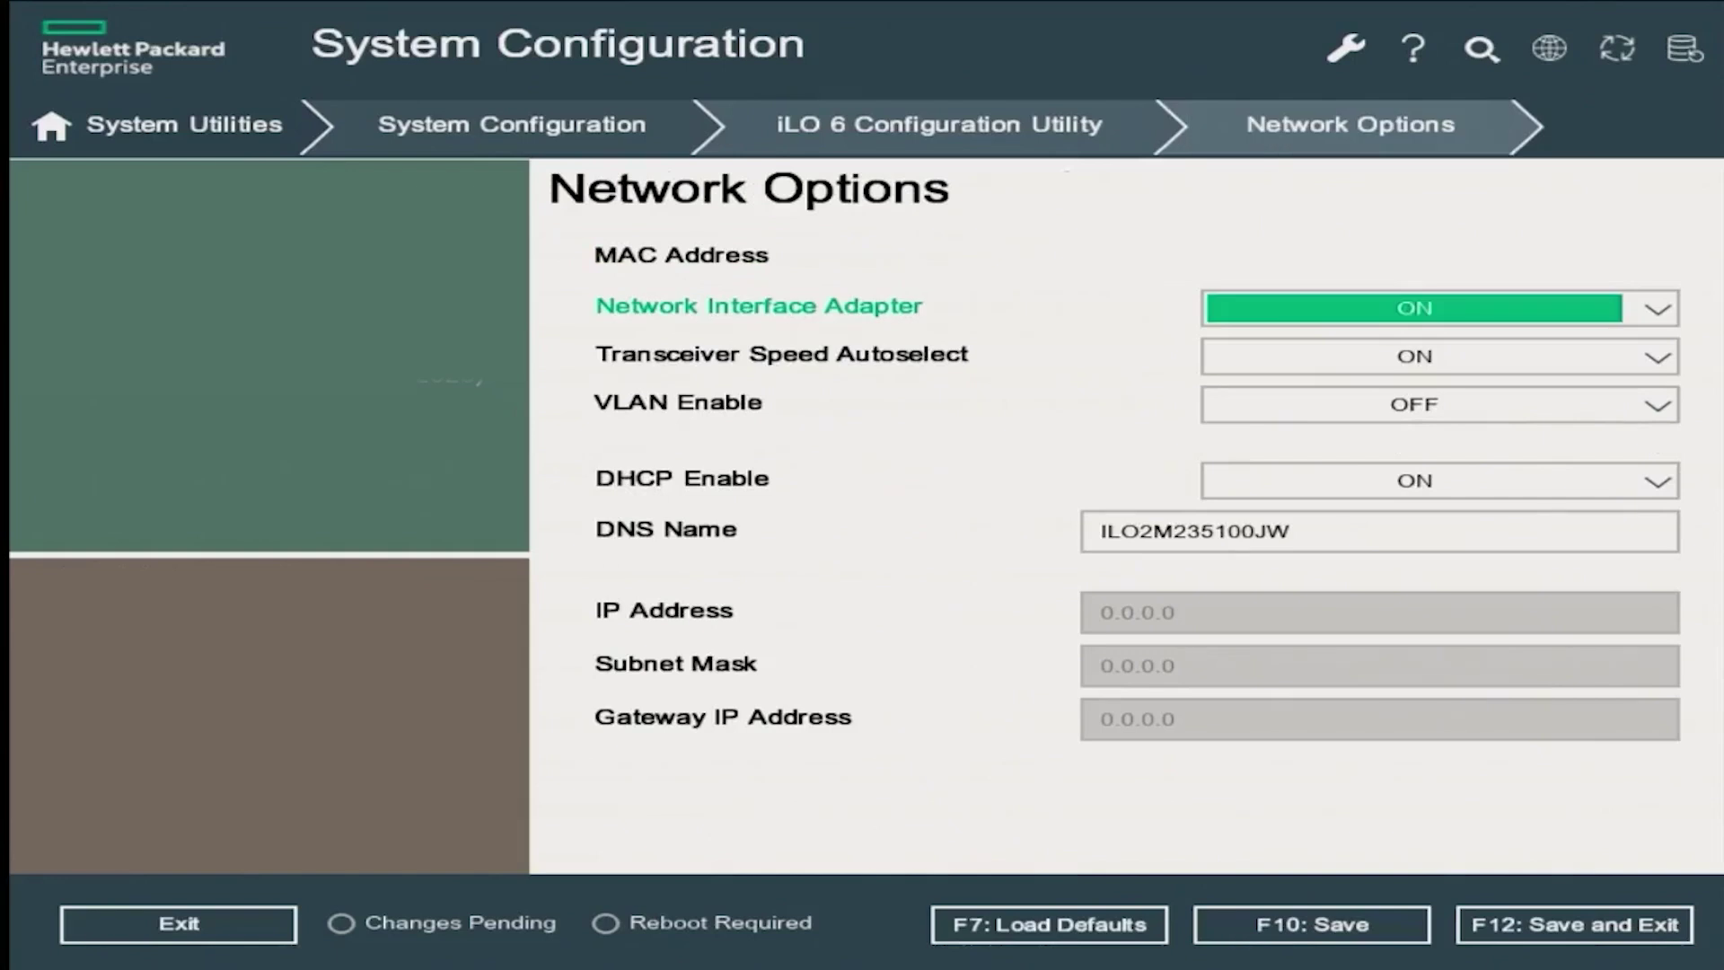
{"action": "key", "text": "Down"}
Turn DHCP Enable OFF and set the iLO IP address to 172.16.51.227.
{"action": "key", "text": "Down"}
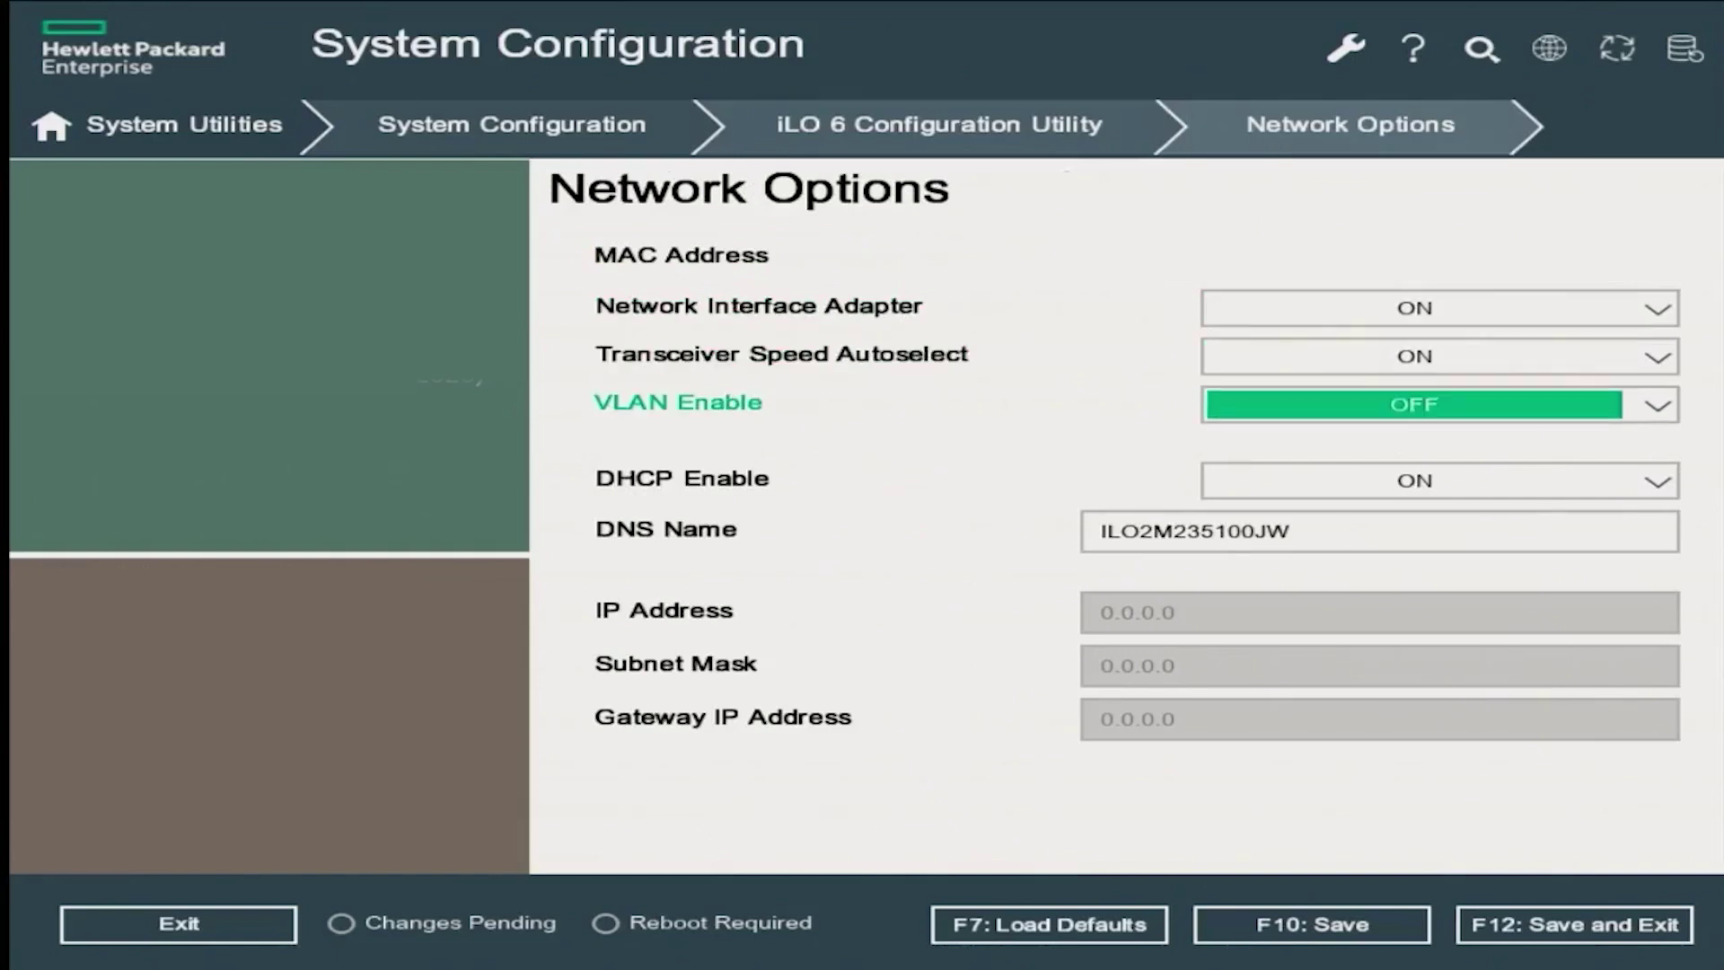
{"action": "key", "text": "Down"}
{"action": "key", "text": "Down"}
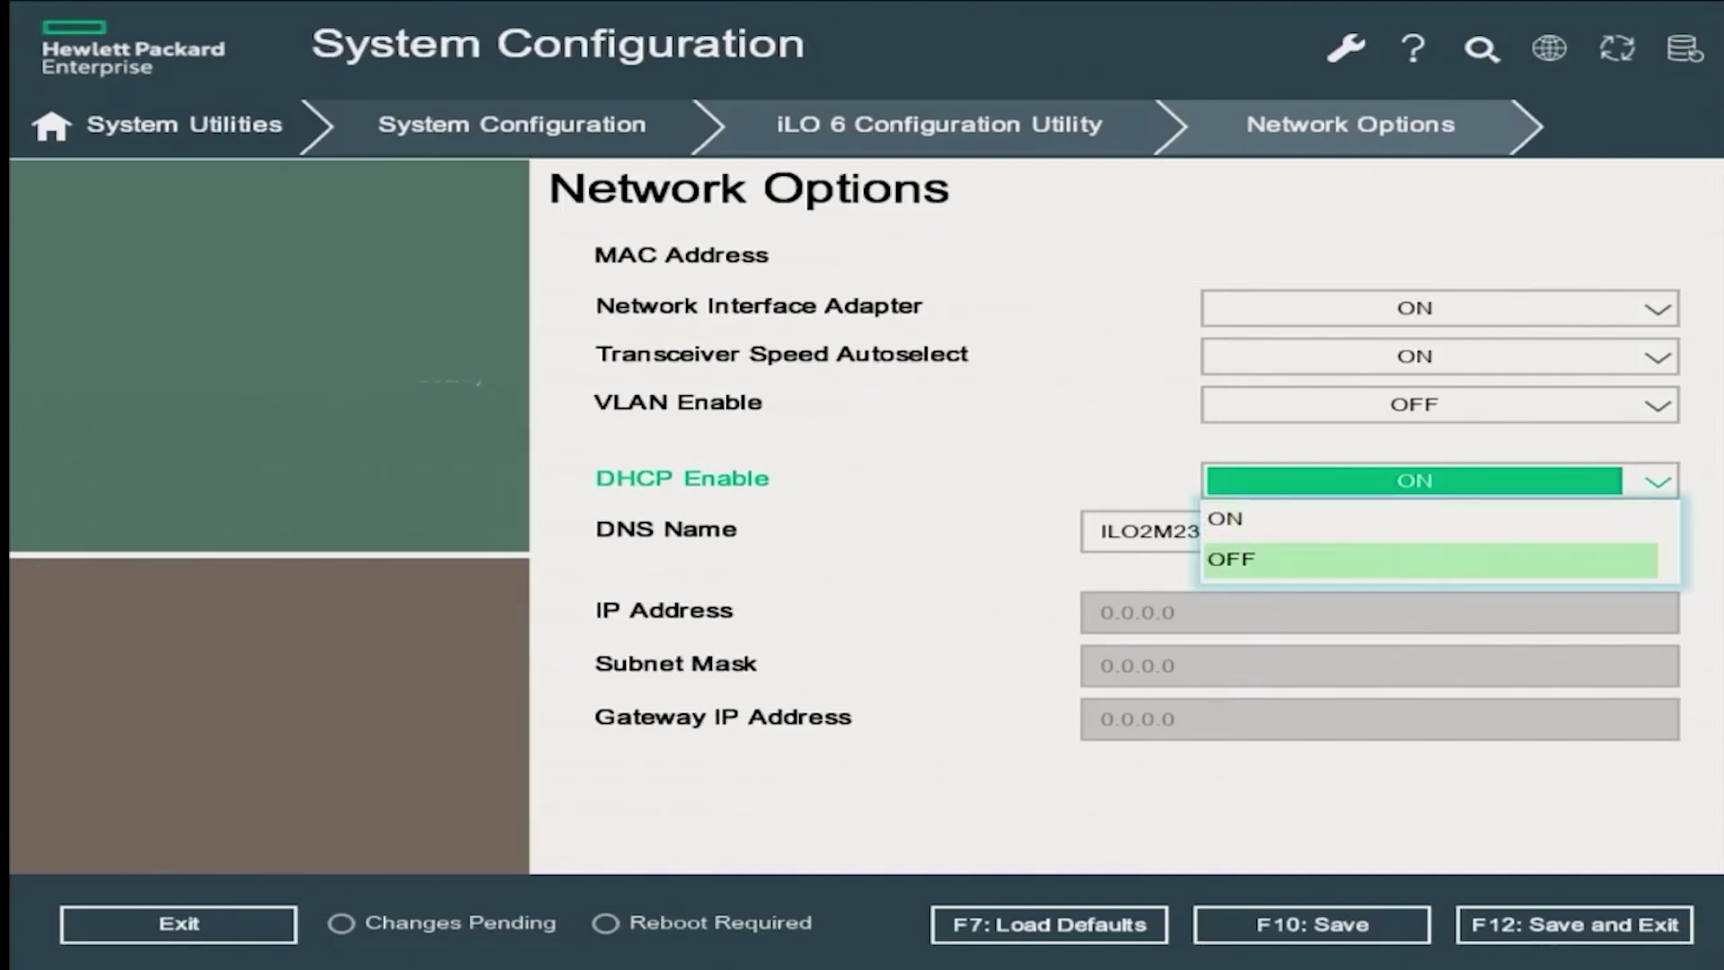
{"action": "key", "text": "Return"}
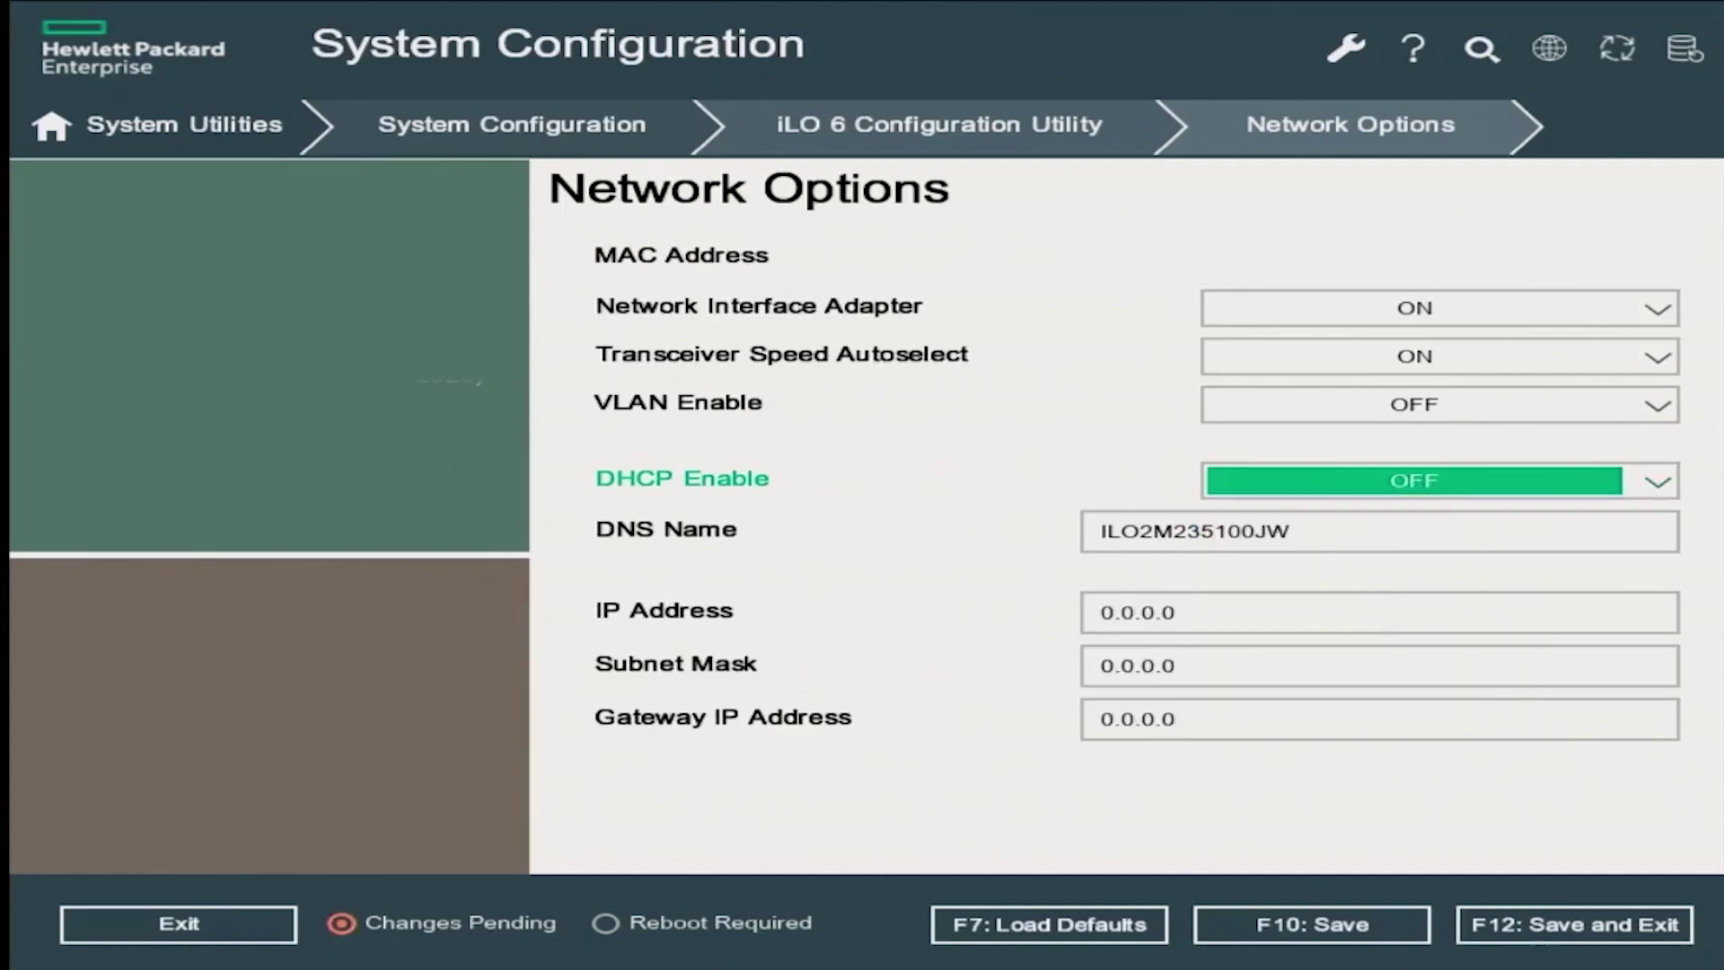
{"action": "key", "text": "Down"}
{"action": "key", "text": "Down"}
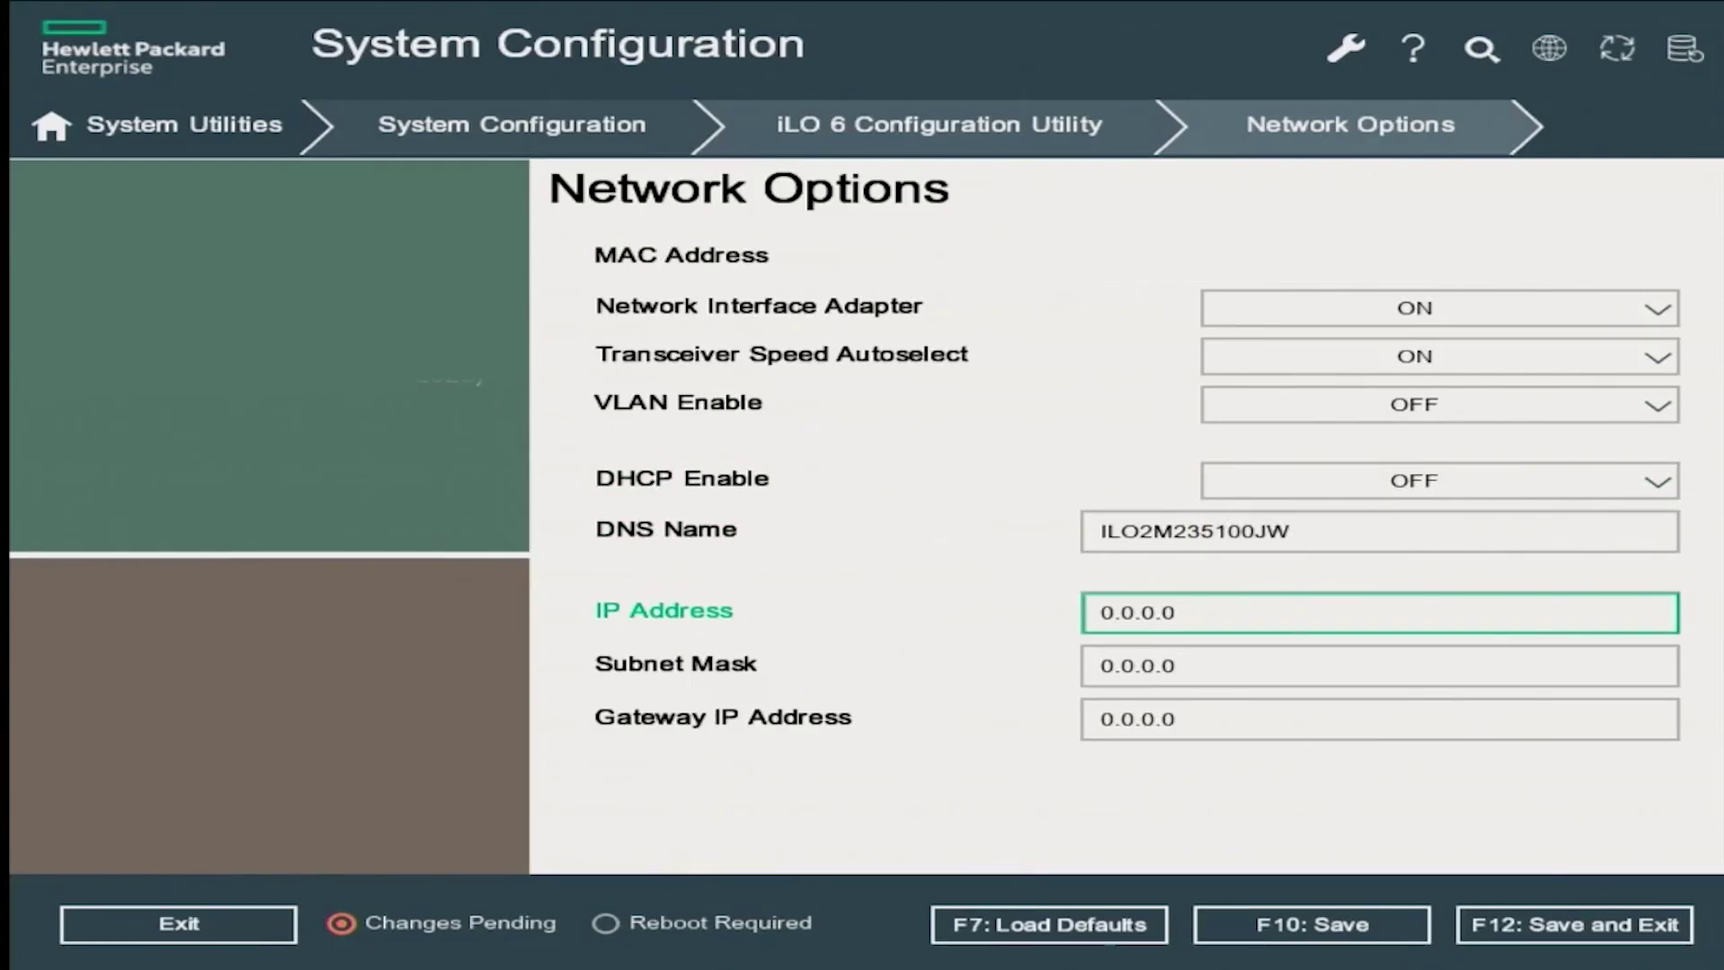
{"action": "key", "text": "BackSpace"}
{"action": "key", "text": "BackSpace"}
{"action": "key", "text": "BackSpace"}
{"action": "key", "text": "BackSpace"}
{"action": "key", "text": "BackSpace"}
{"action": "type", "text": "172.16.51.227"}
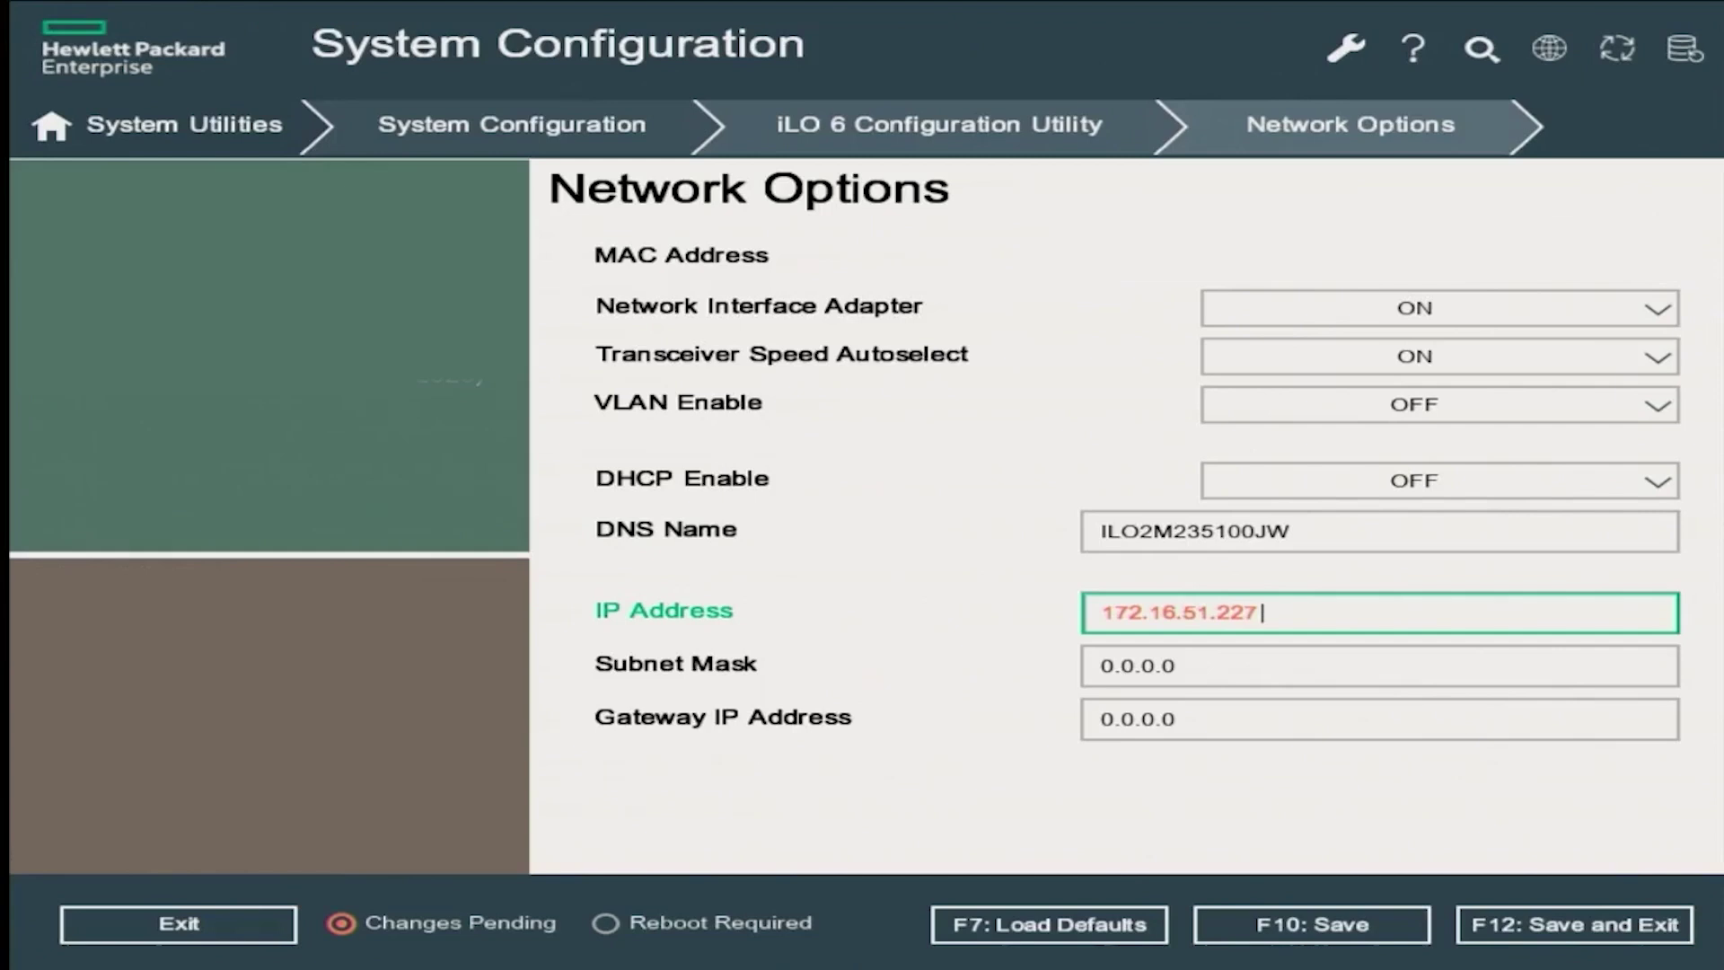
Set subnet mask 255.255.254.0 and gateway 172.16.51.1, then choose Save and Exit.
{"action": "key", "text": "Tab"}
{"action": "key", "text": "BackSpace"}
{"action": "key", "text": "BackSpace"}
{"action": "key", "text": "BackSpace"}
{"action": "key", "text": "BackSpace"}
{"action": "key", "text": "BackSpace"}
{"action": "key", "text": "BackSpace"}
{"action": "key", "text": "BackSpace"}
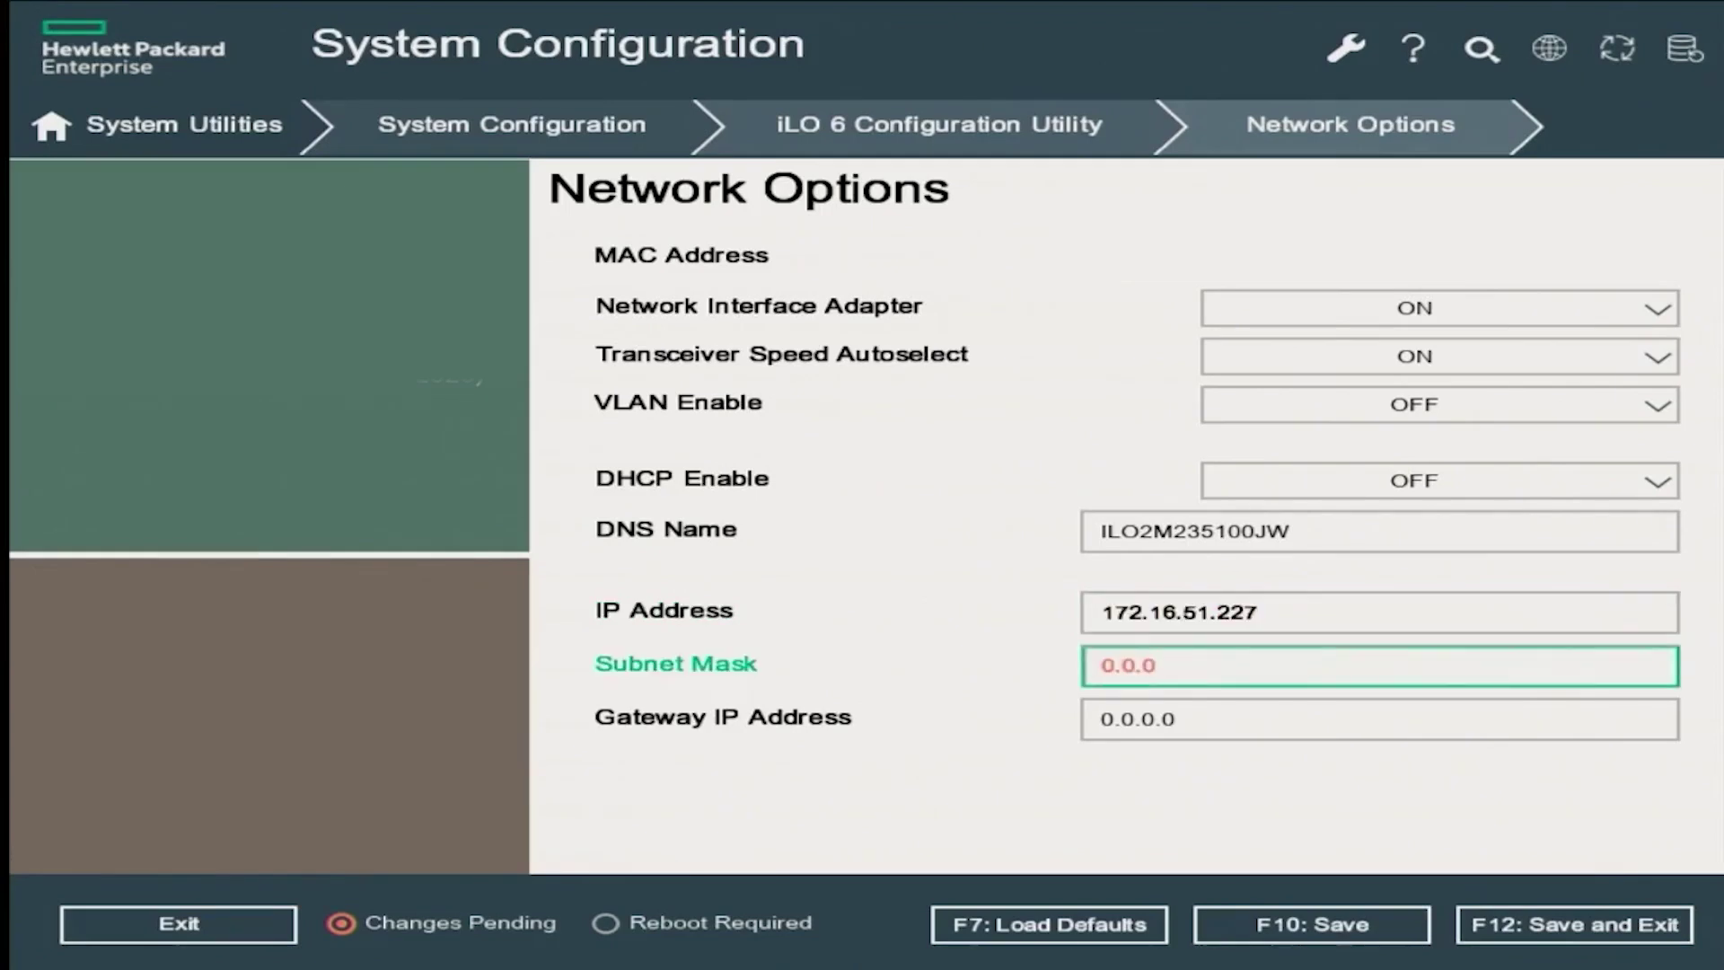
{"action": "type", "text": "255.255.254.0"}
{"action": "key", "text": "Tab"}
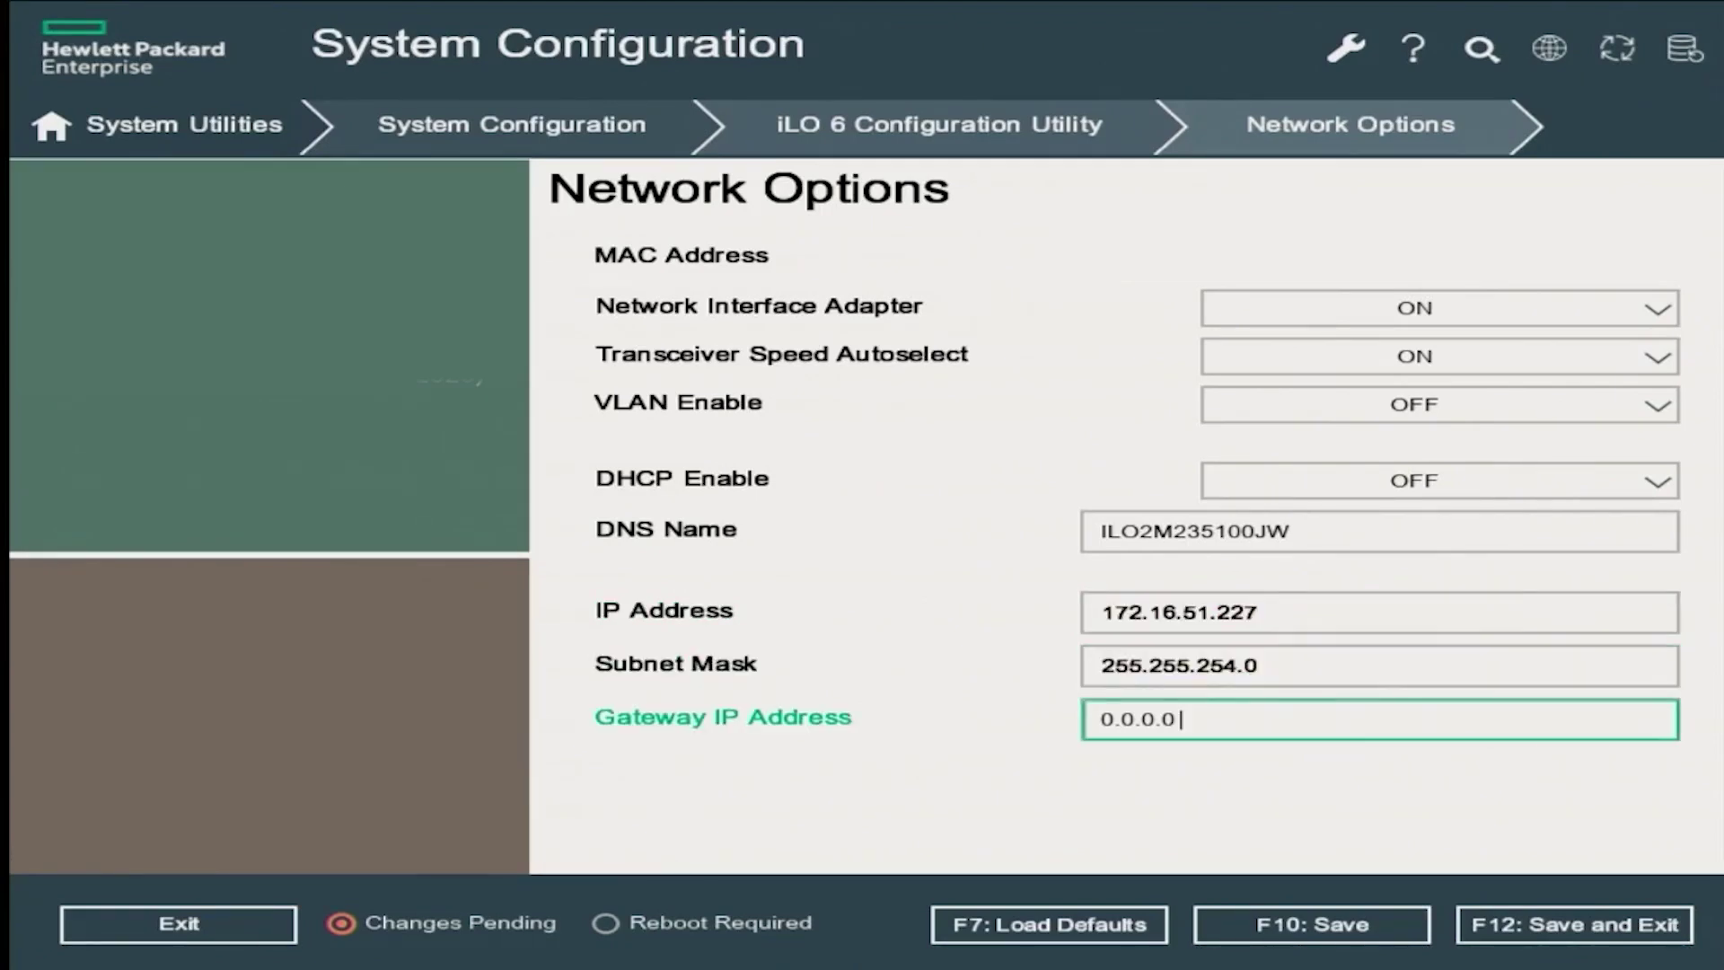
{"action": "key", "text": "BackSpace"}
{"action": "key", "text": "BackSpace"}
{"action": "key", "text": "BackSpace"}
{"action": "key", "text": "BackSpace"}
{"action": "key", "text": "BackSpace"}
{"action": "key", "text": "BackSpace"}
{"action": "key", "text": "BackSpace"}
{"action": "type", "text": "172.16.51.1"}
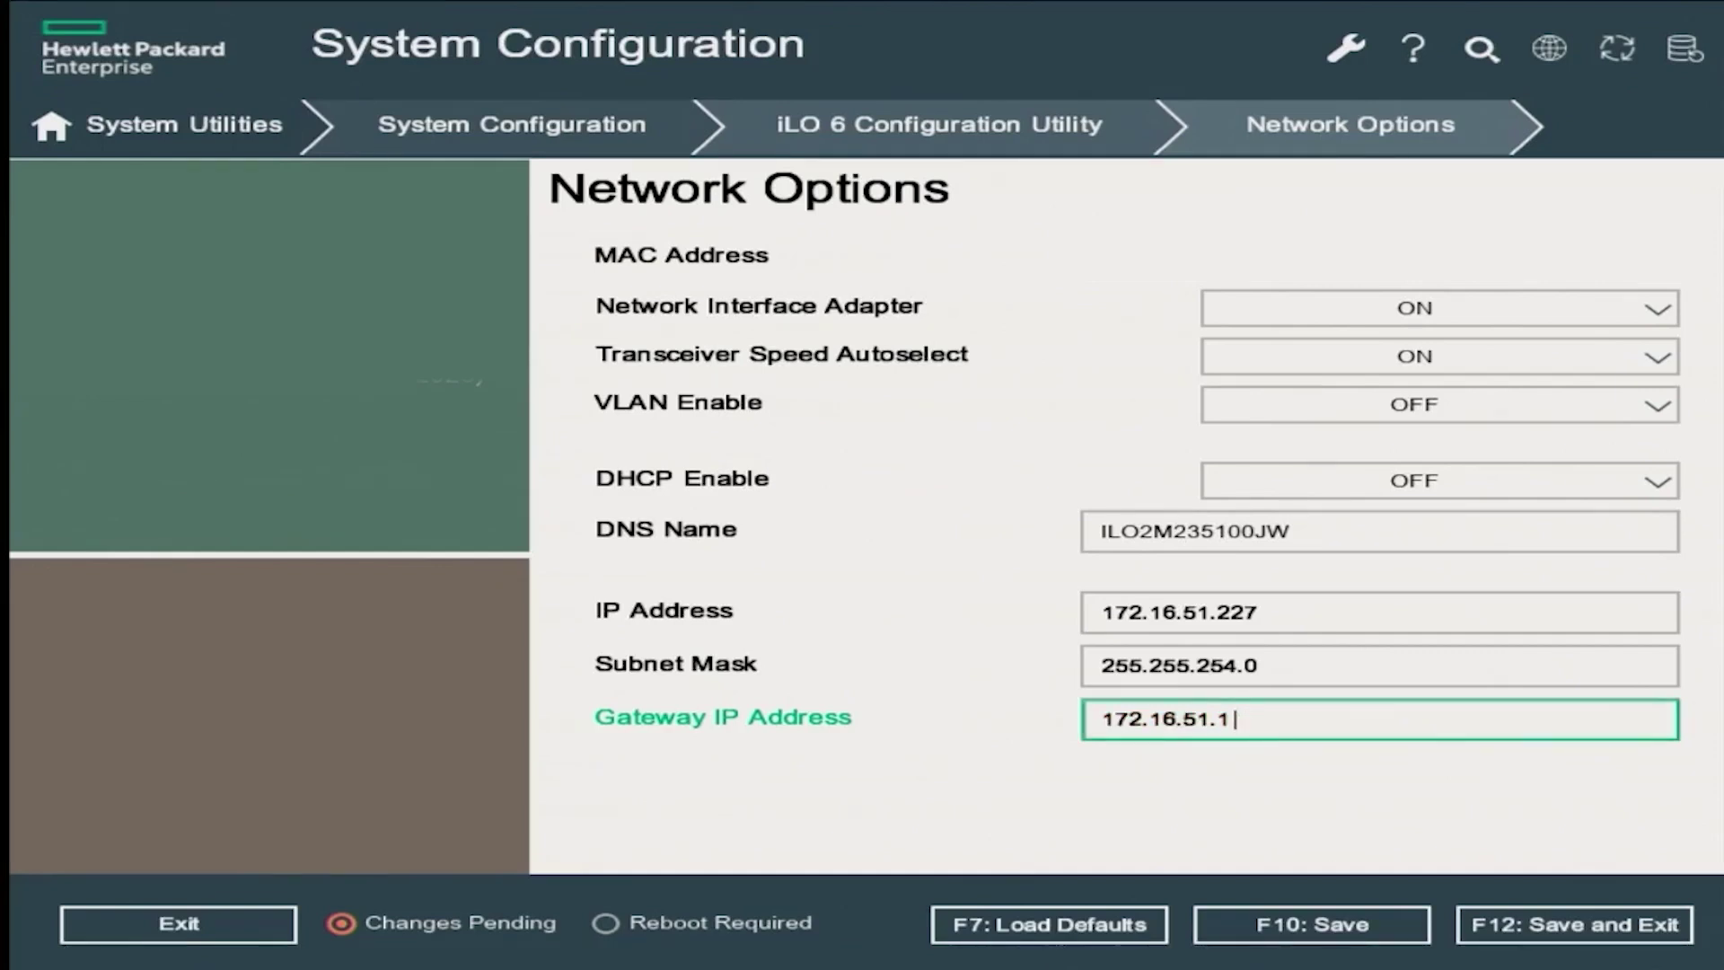
{"action": "key", "text": "F12"}
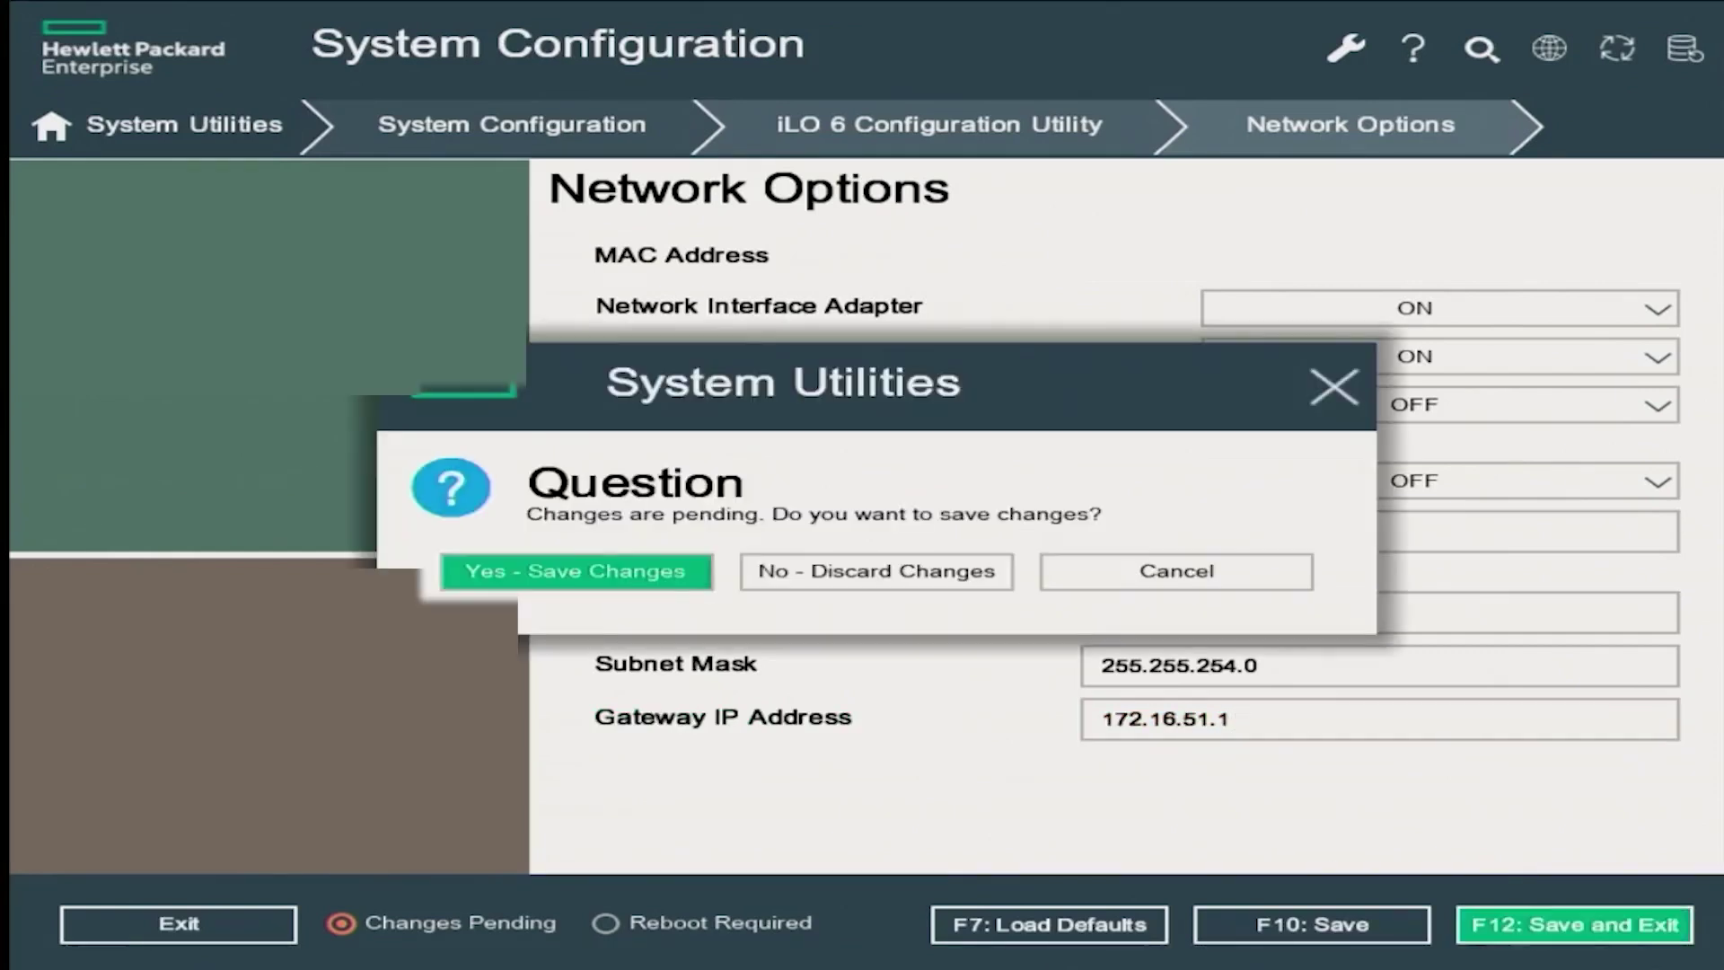
Save the static iLO network settings with Yes - Save Changes and accept the iLO reset.
{"action": "key", "text": "Escape"}
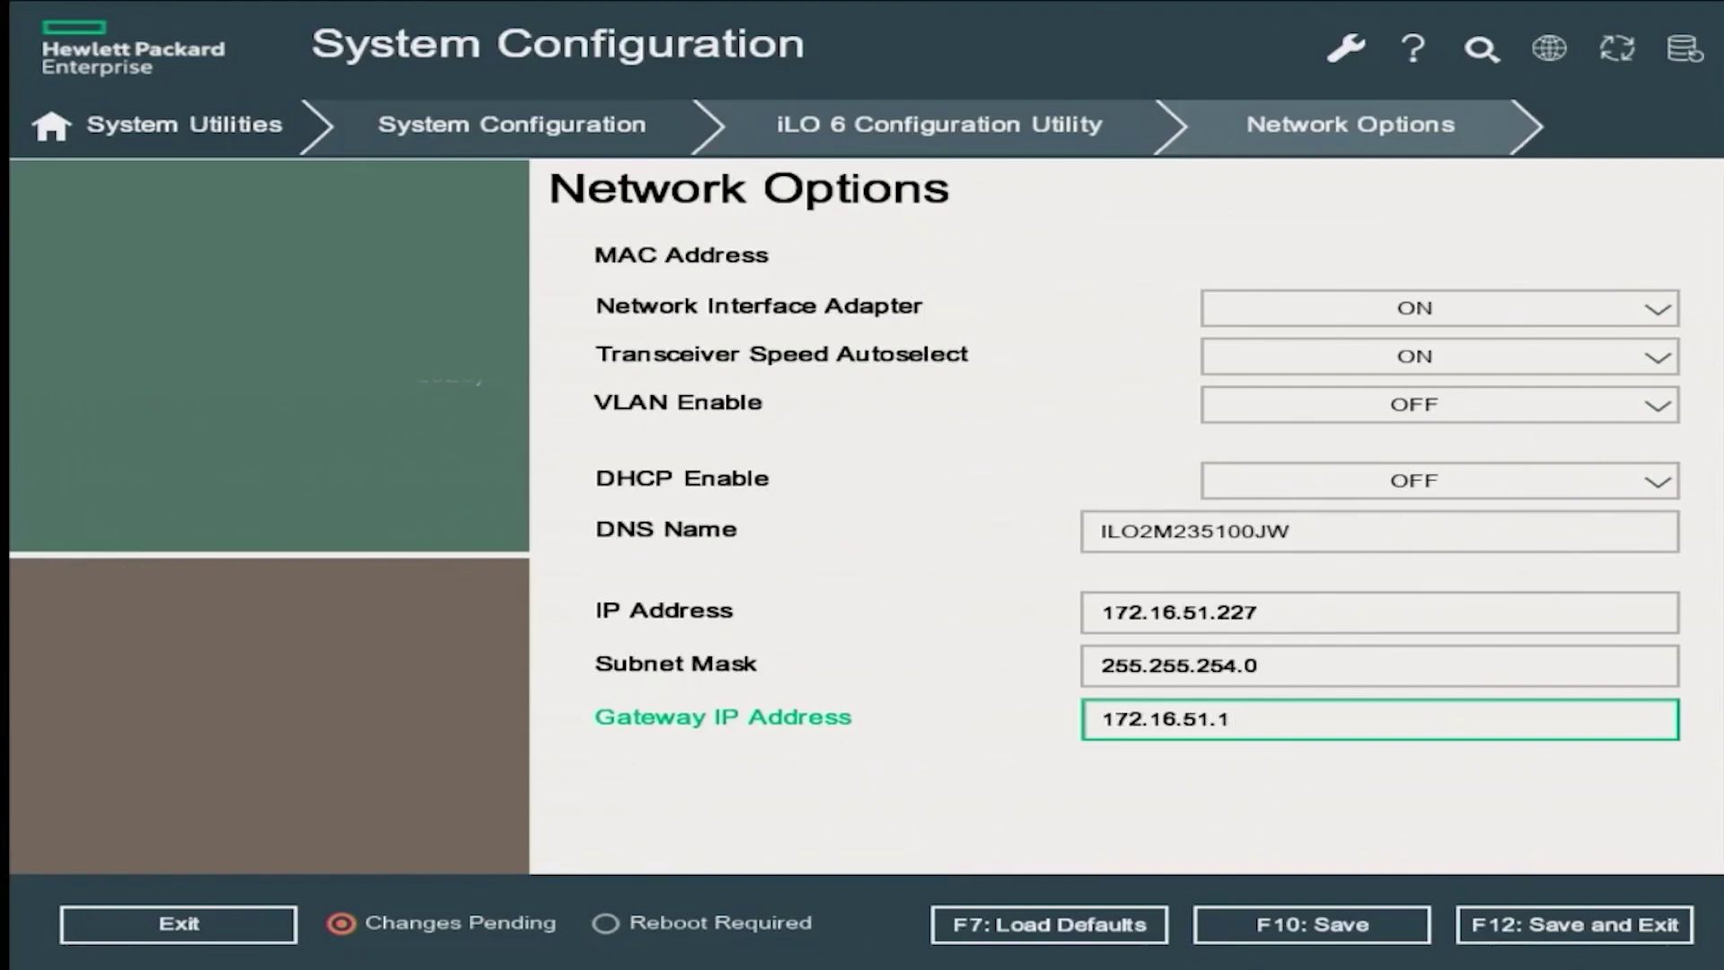
{"action": "key", "text": "F12"}
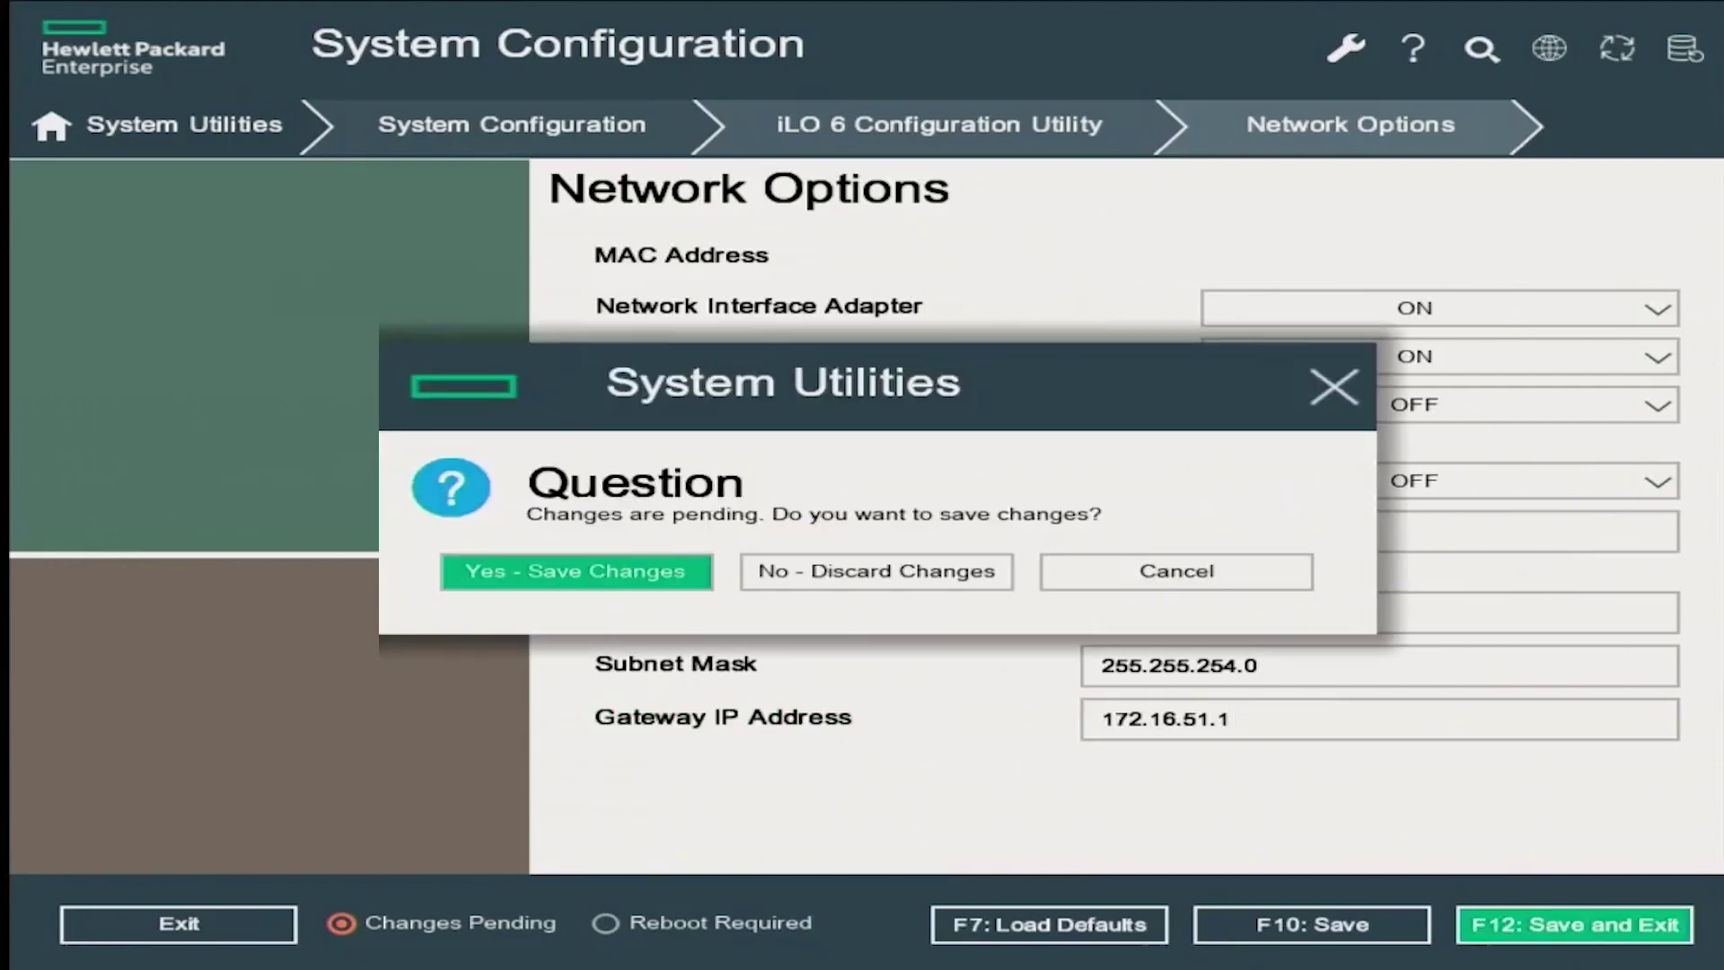
{"action": "key", "text": "Return"}
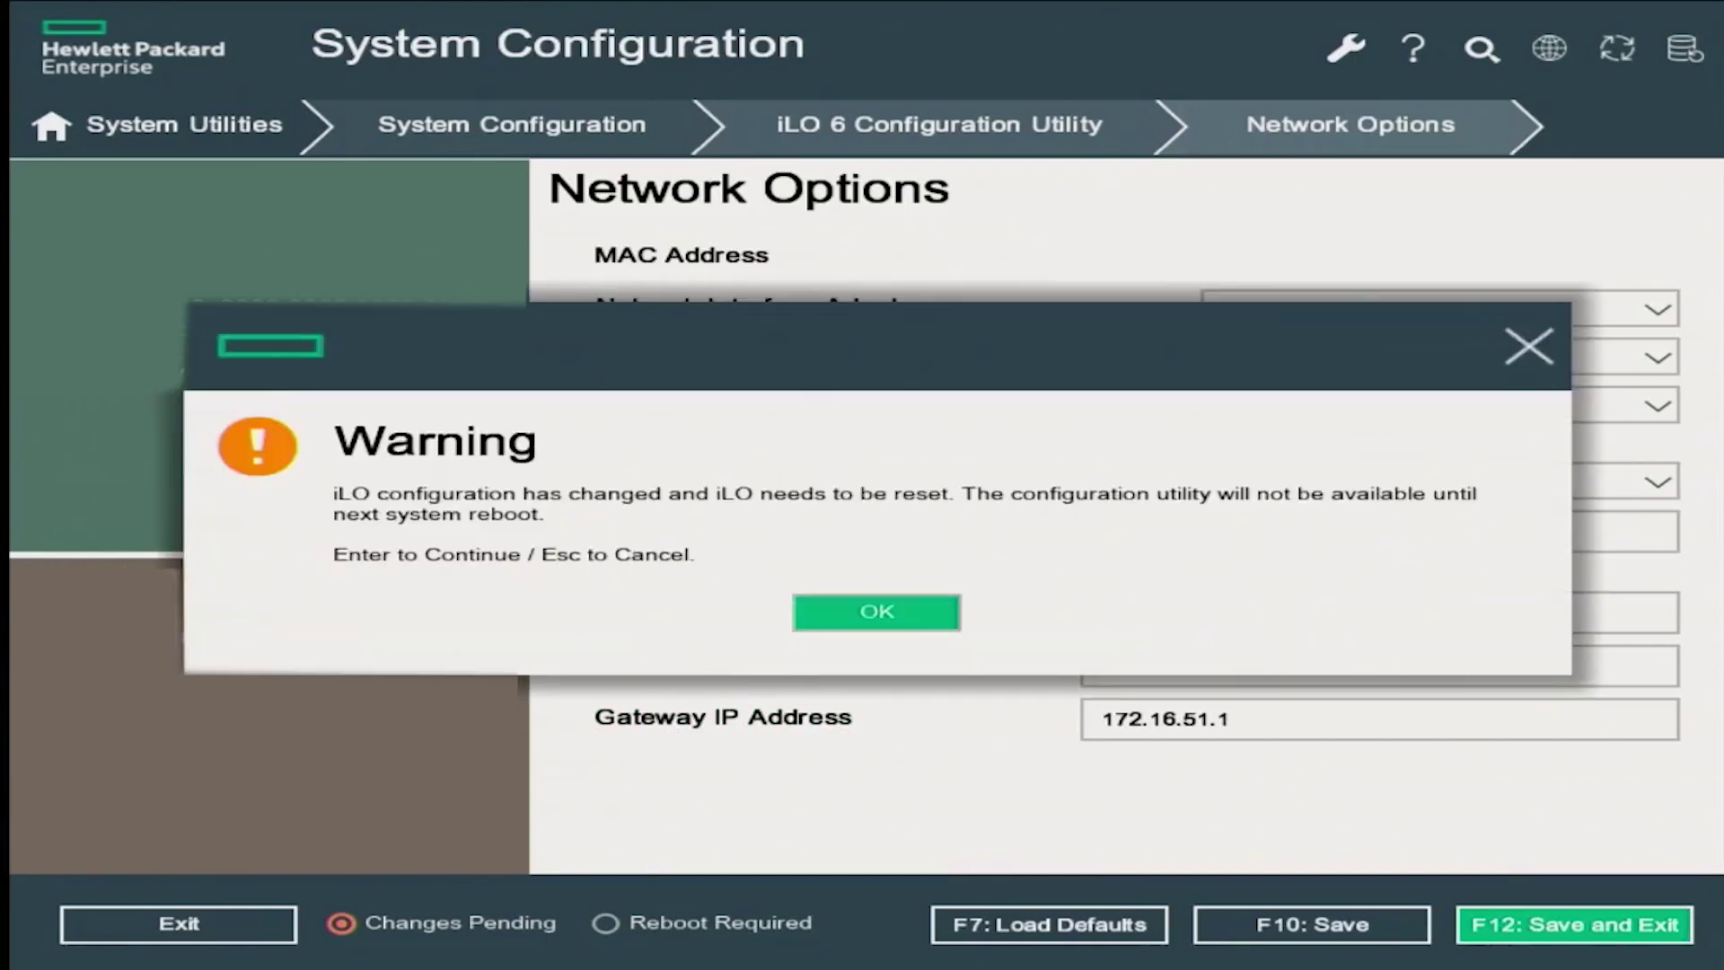
{"action": "key", "text": "Return"}
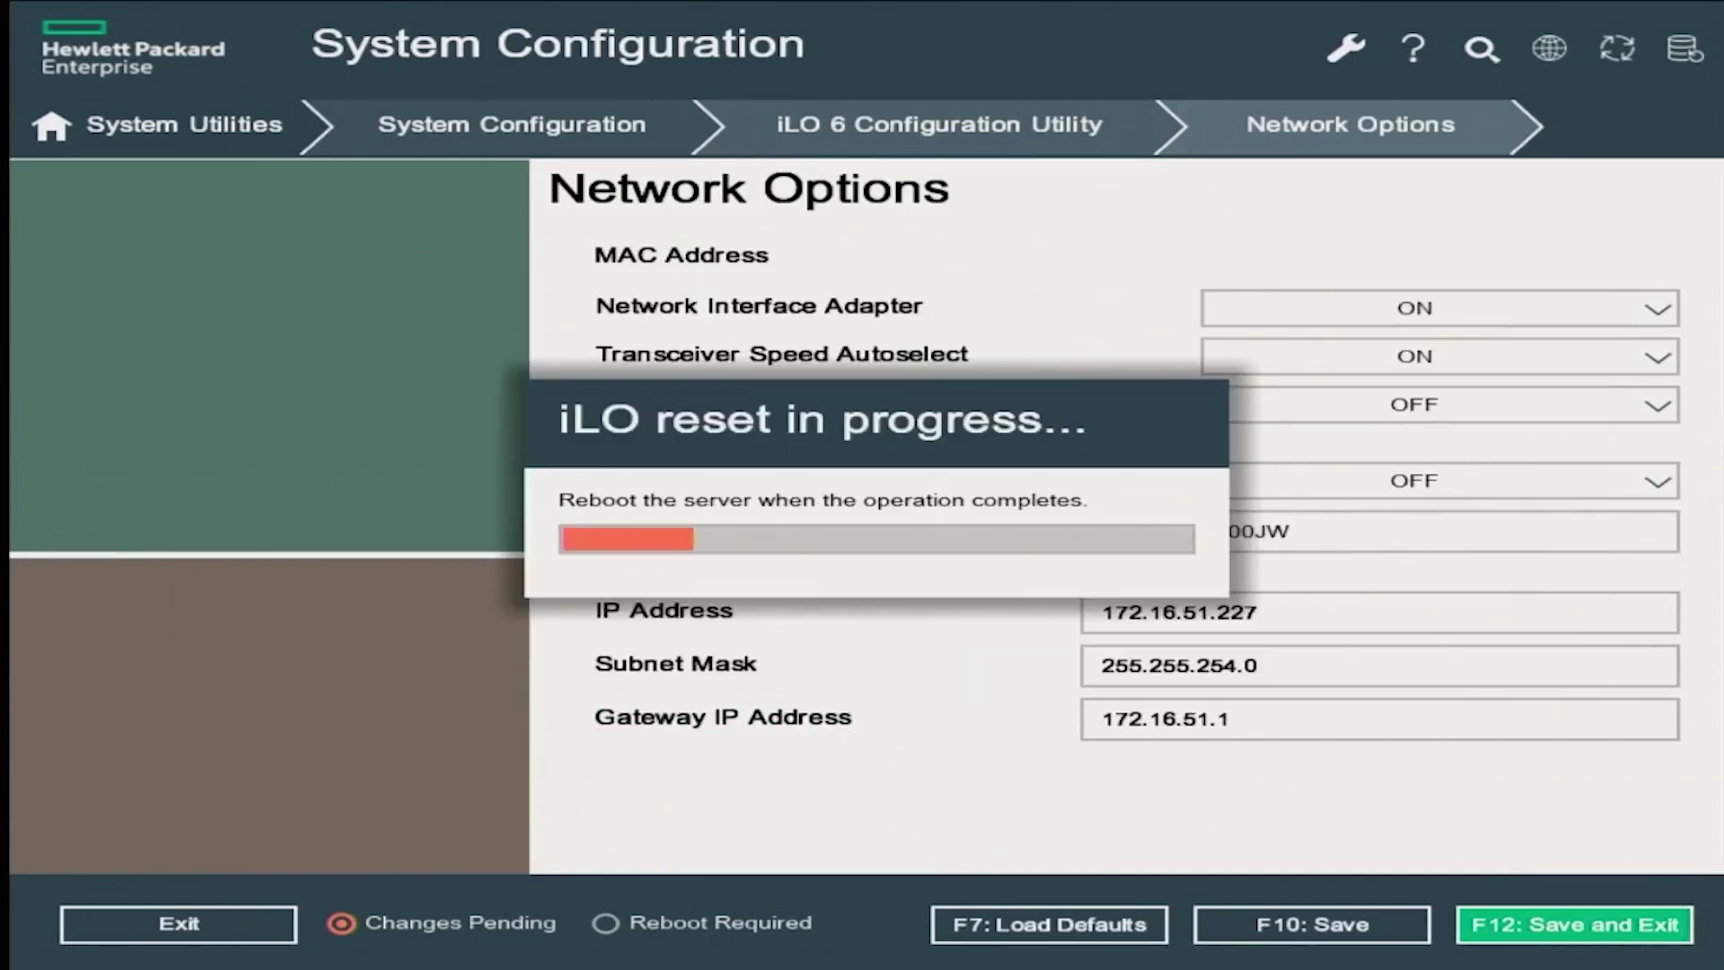